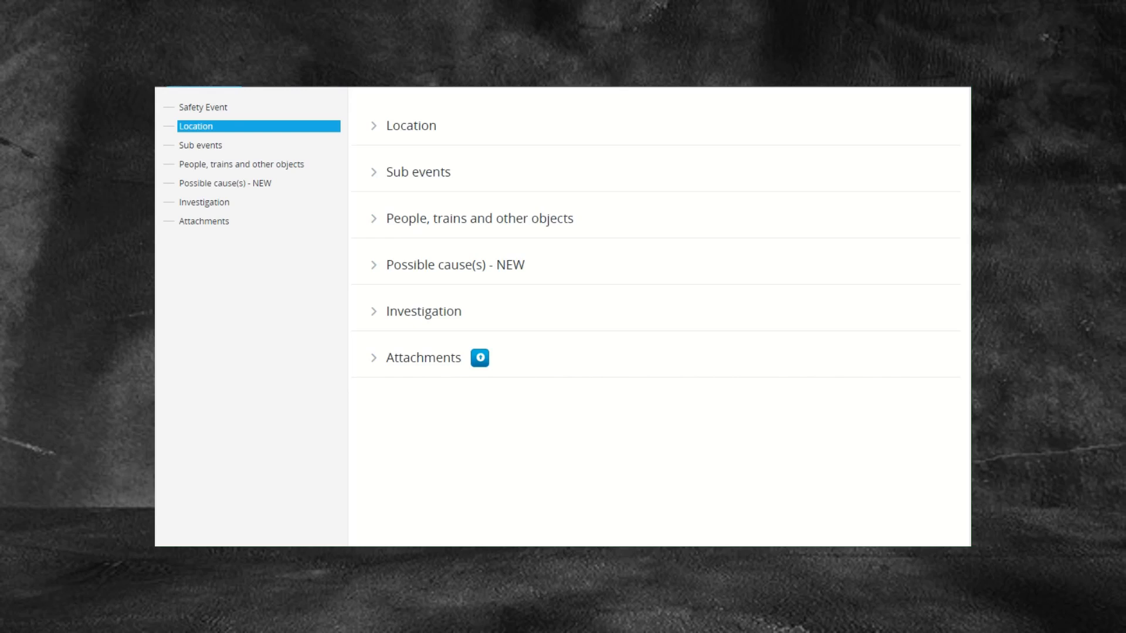
# Examine the types of people, trains and other objects that can be added to the safety event.
pyautogui.click(192, 169)
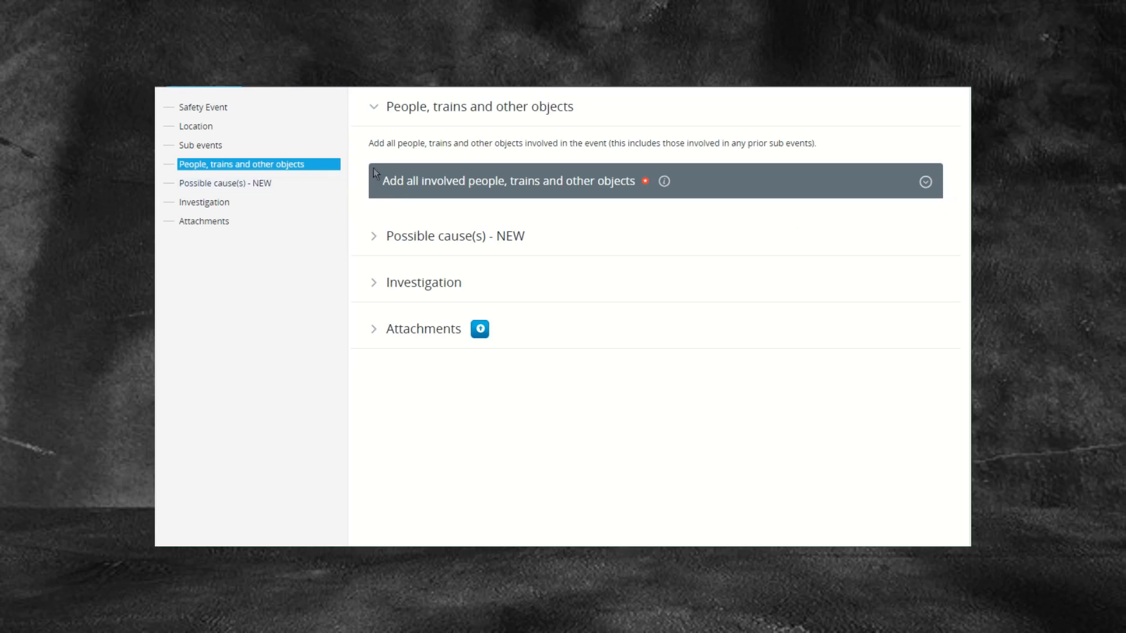
pyautogui.click(926, 183)
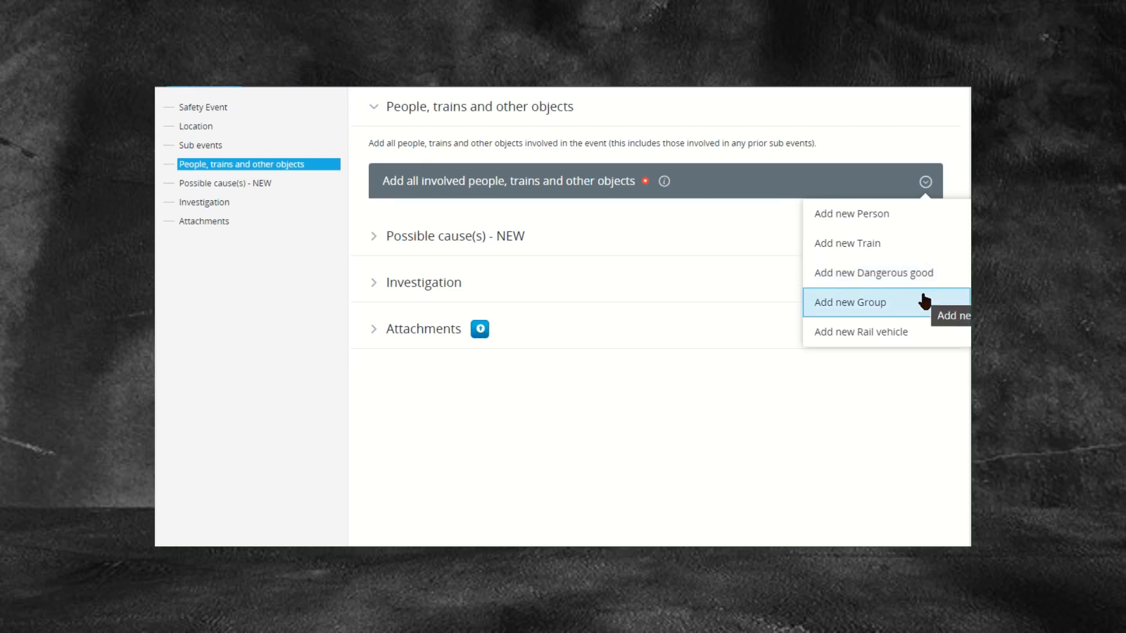
pyautogui.scroll(-1, 925, 302)
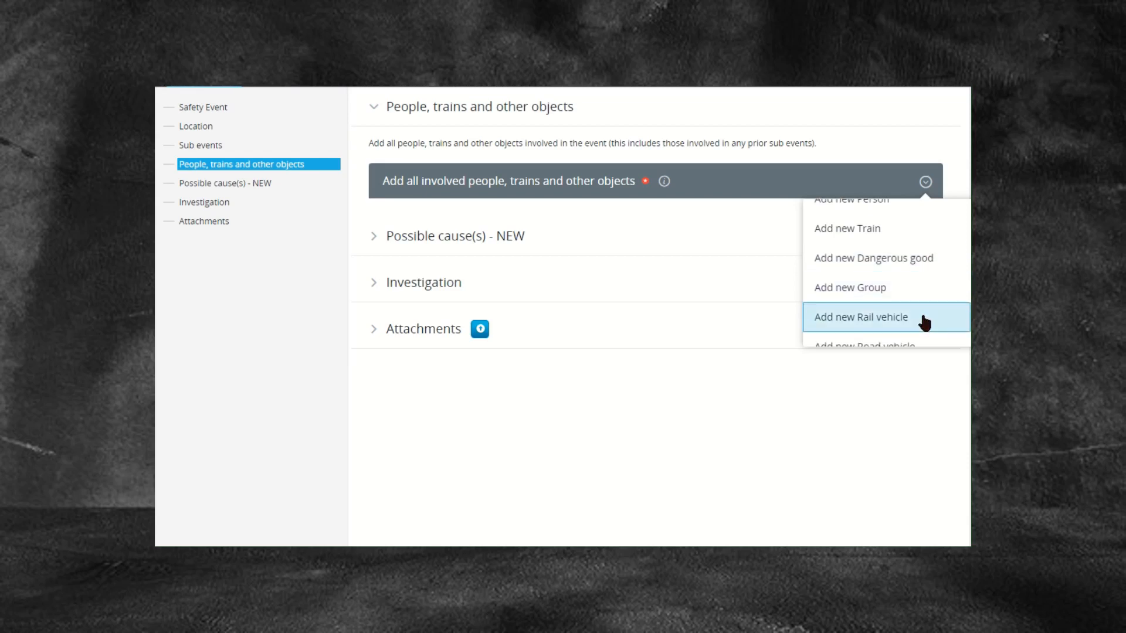
pyautogui.scroll(-2, 915, 317)
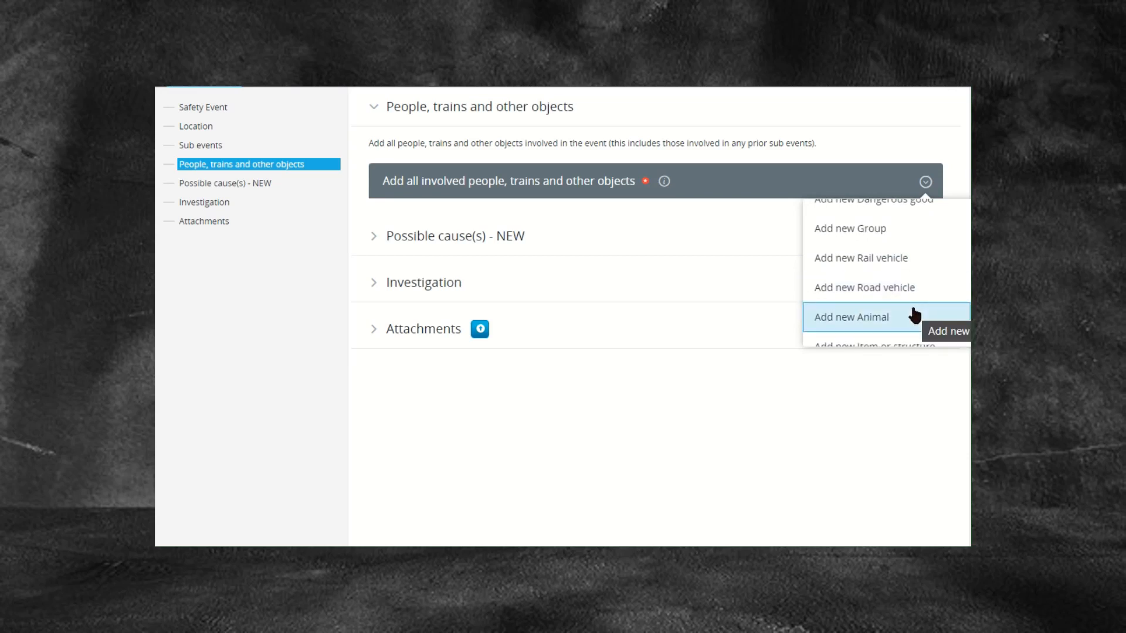
pyautogui.scroll(-1, 915, 317)
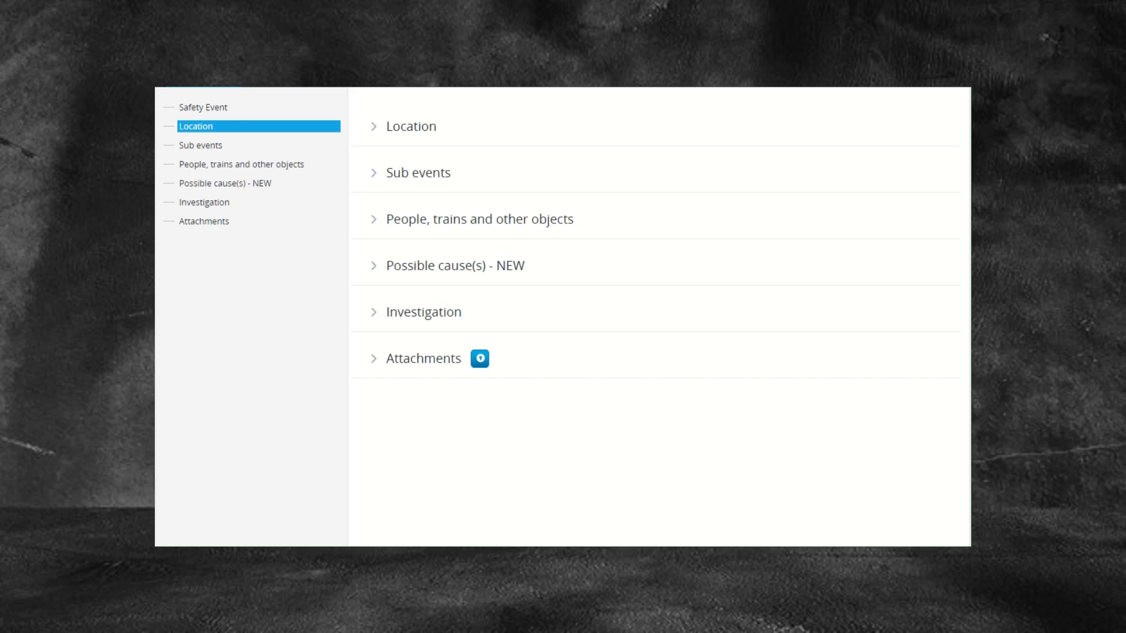
# Add a Person in a prohibited area section as the public behaviour incident under the sub events.
pyautogui.click(211, 148)
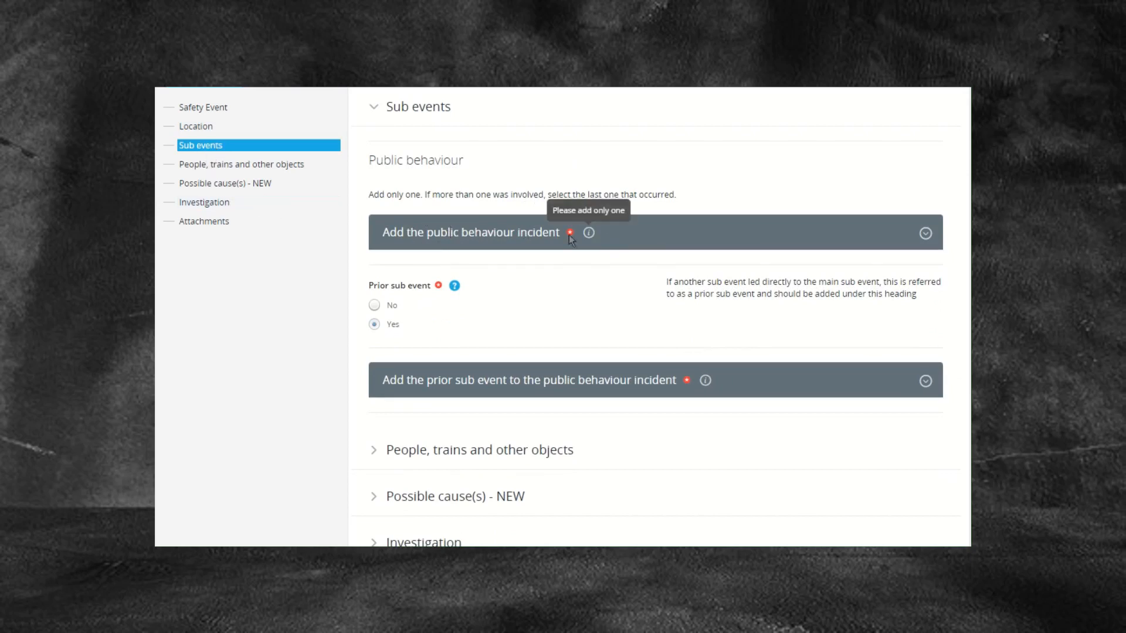
pyautogui.click(925, 233)
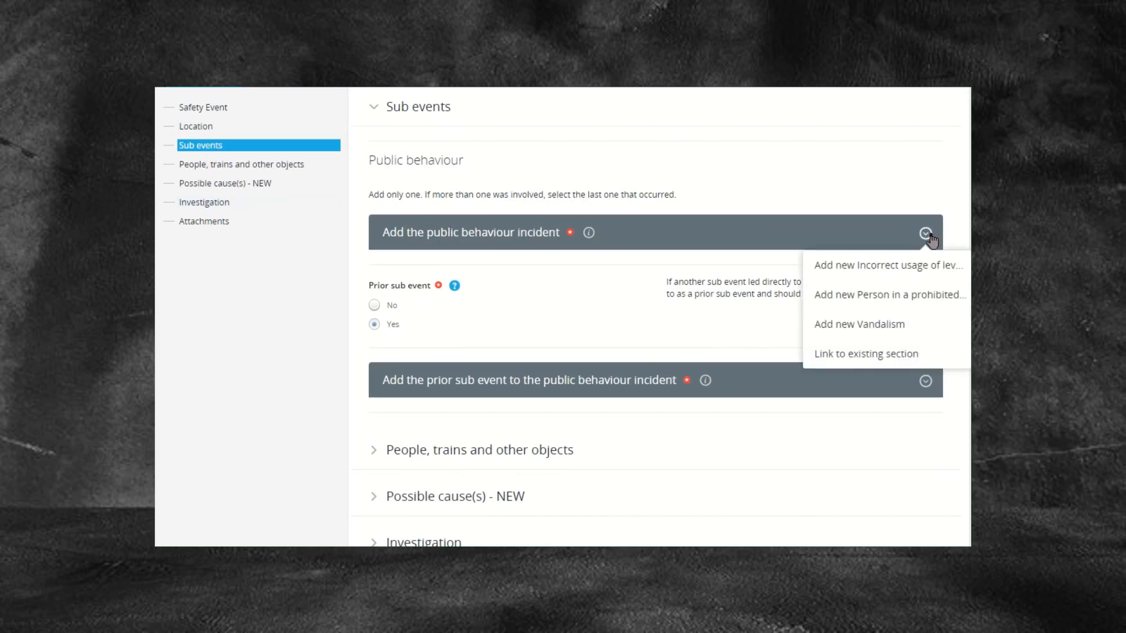
pyautogui.click(906, 295)
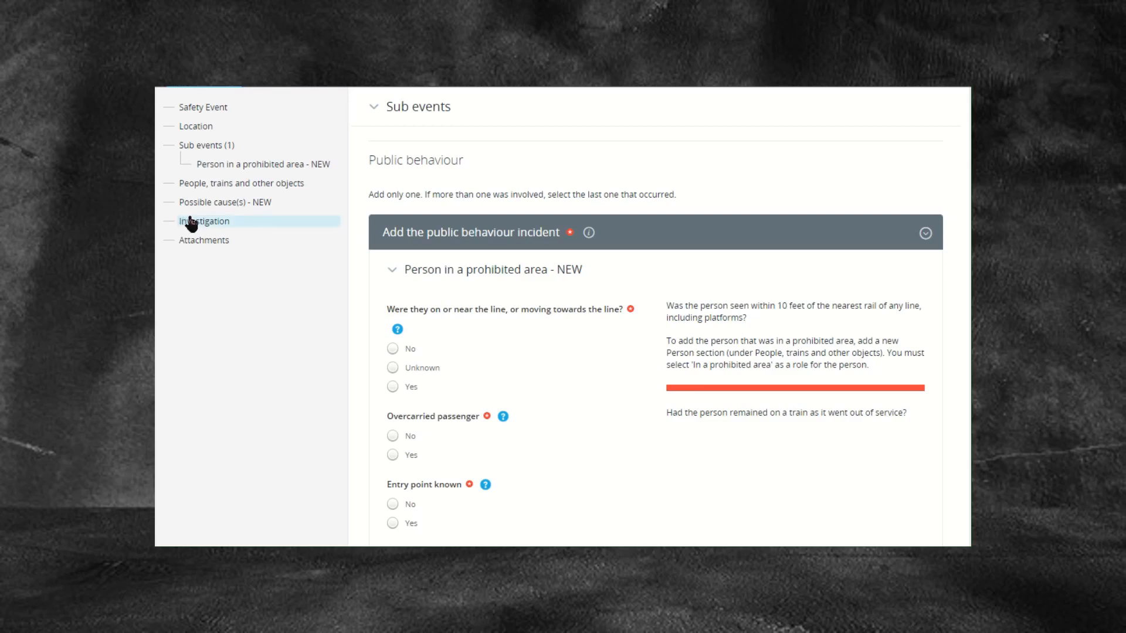
# Add a new Person to the involved people, trains and other objects.
pyautogui.click(255, 187)
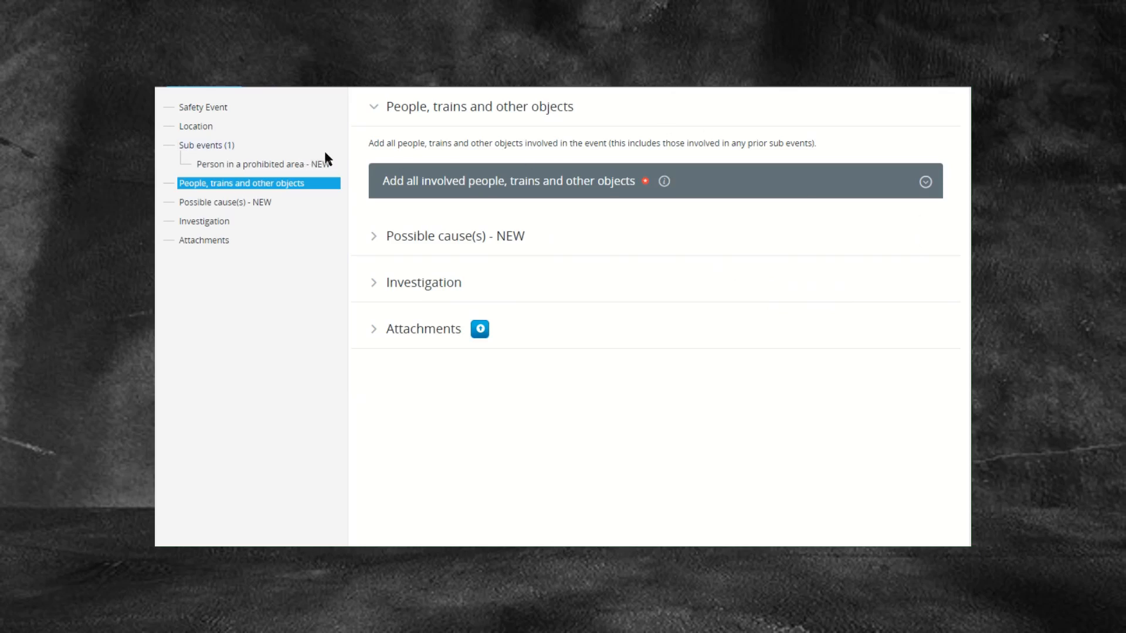
pyautogui.click(926, 183)
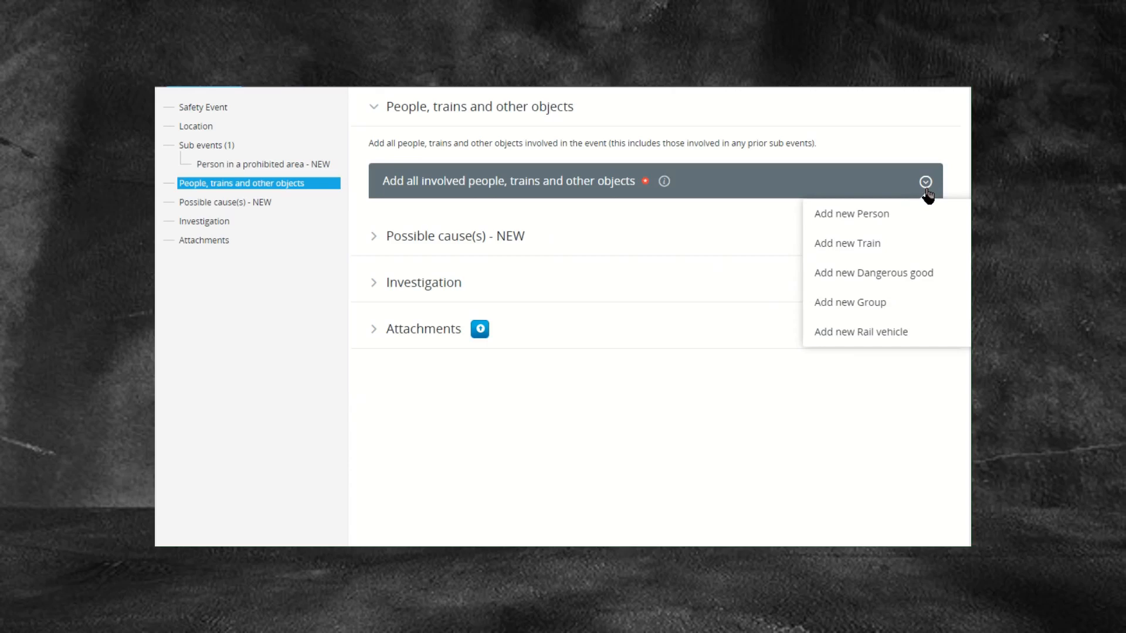
pyautogui.click(871, 218)
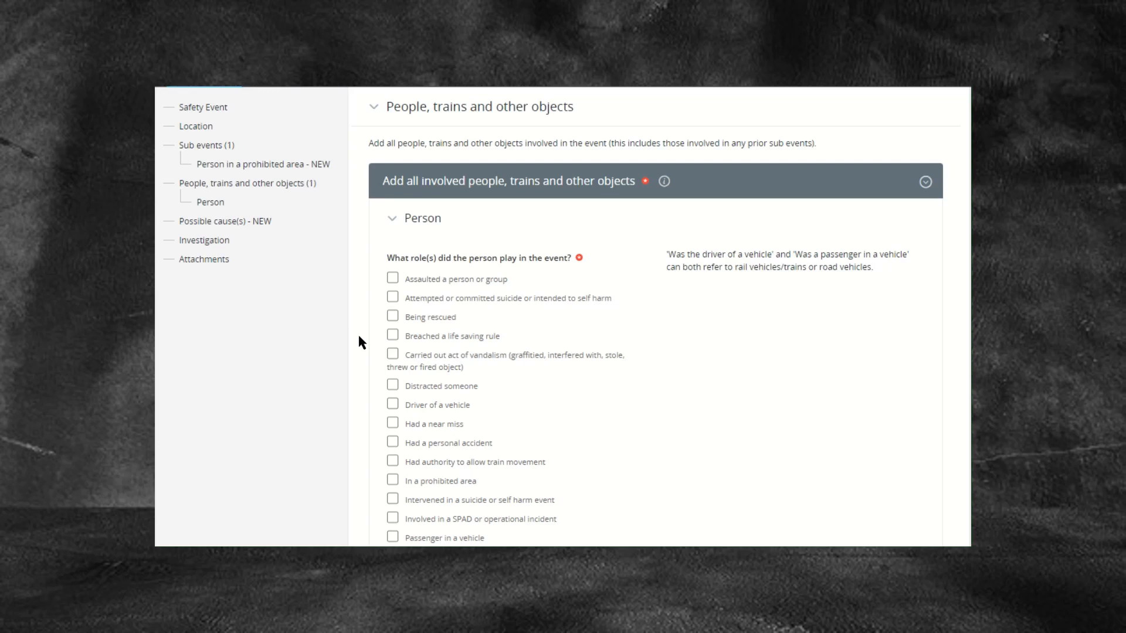
# Assign the person the roles In a prohibited area, Attempted or committed suicide or intended to self harm, and Had a personal accident.
pyautogui.scroll(-1, 401, 400)
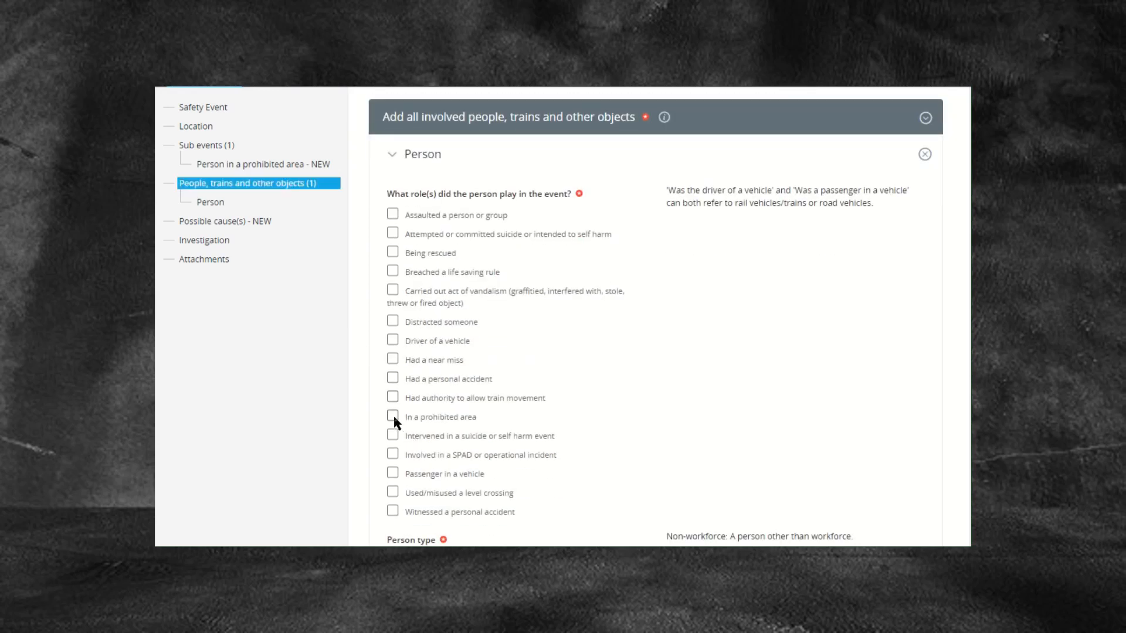
pyautogui.click(393, 415)
pyautogui.click(392, 232)
pyautogui.click(392, 377)
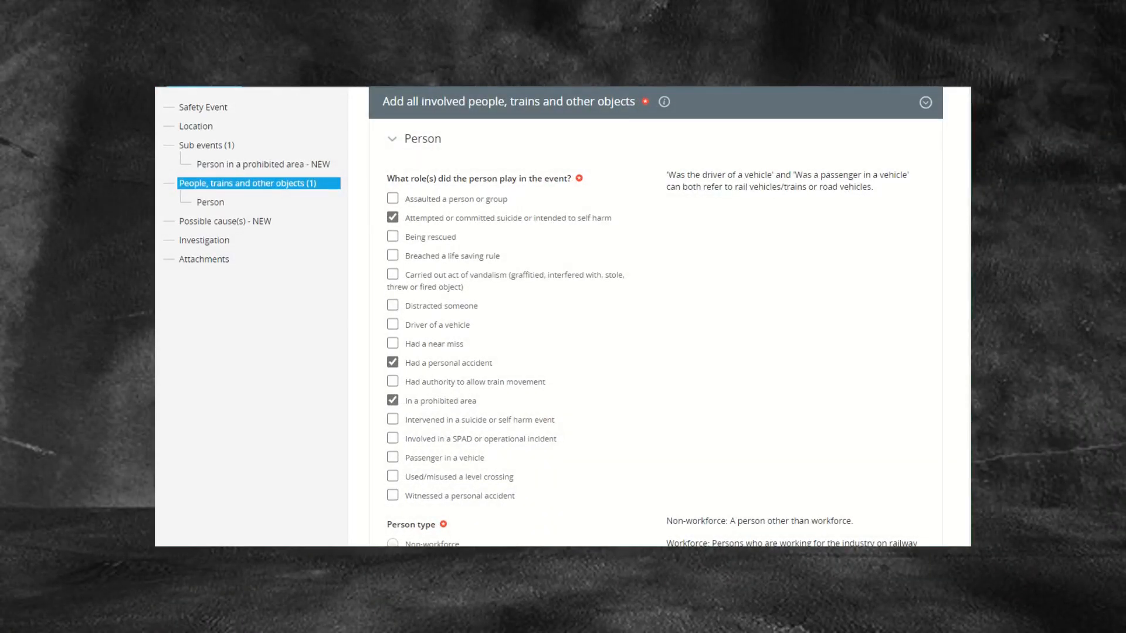
# Set the person type to Workforce and answer Yes to whether the person breached a life saving rule.
pyautogui.scroll(-5, 267, 408)
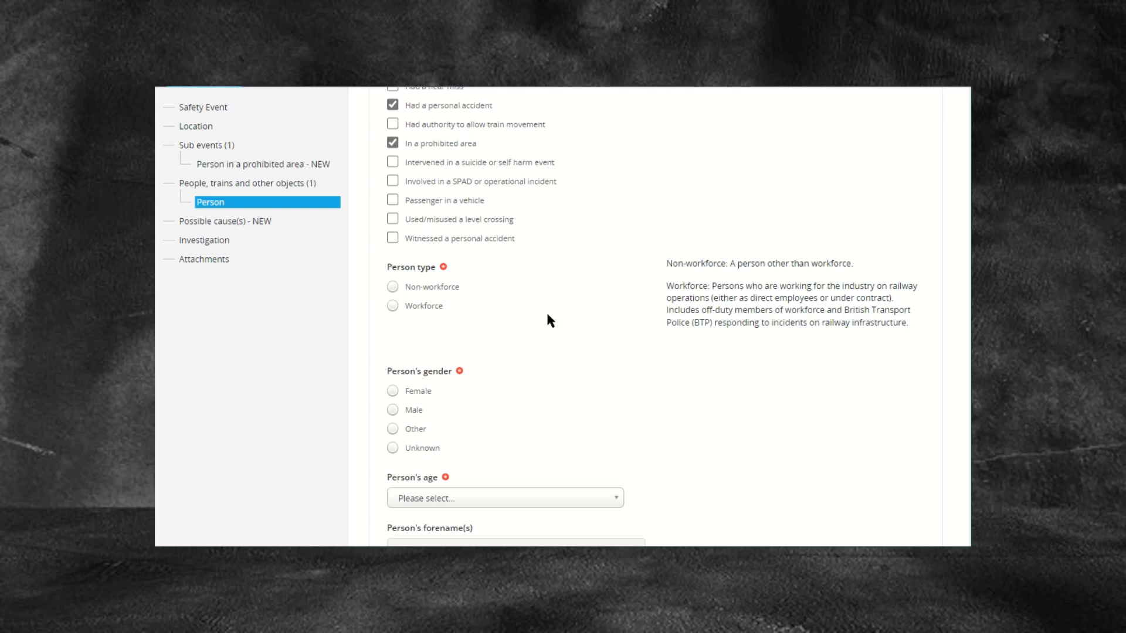
pyautogui.click(393, 305)
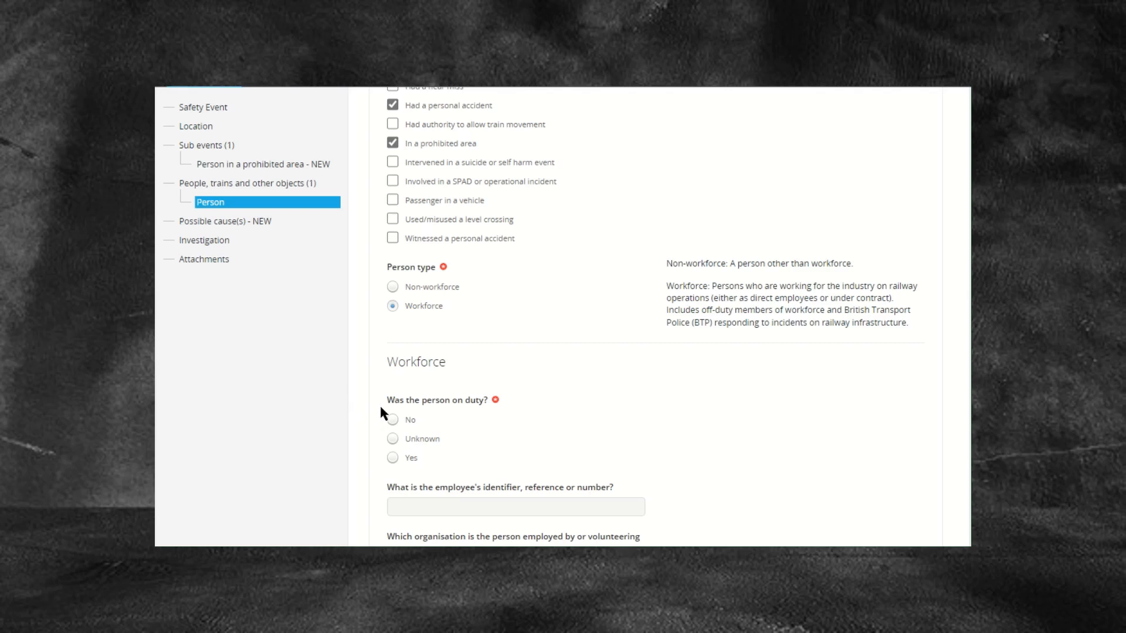
pyautogui.scroll(-3, 358, 414)
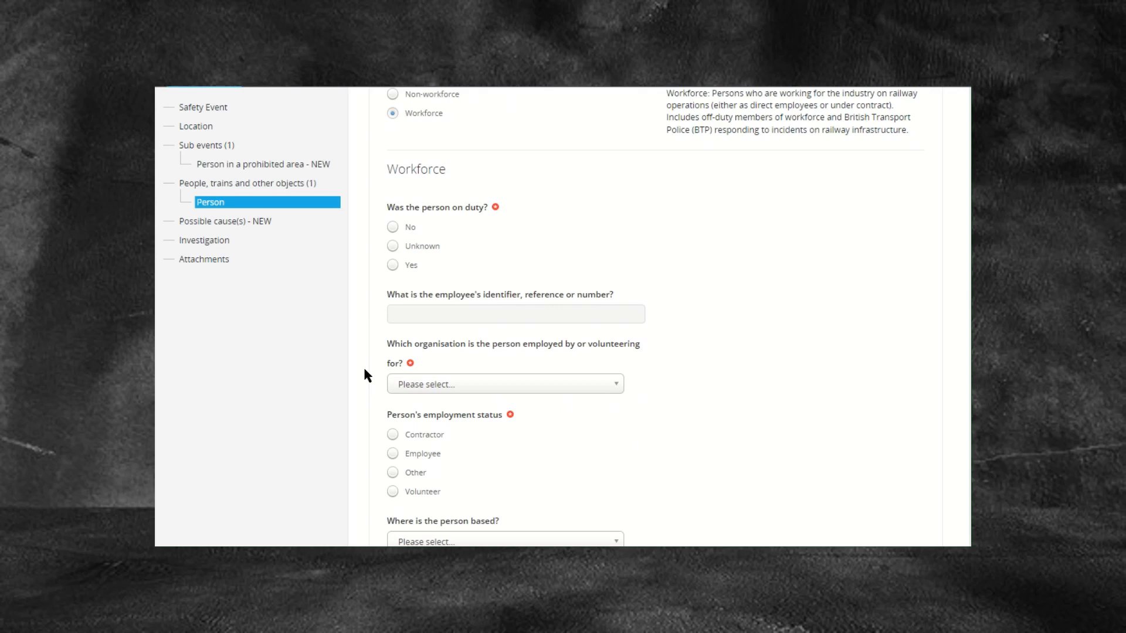
pyautogui.scroll(-1, 356, 416)
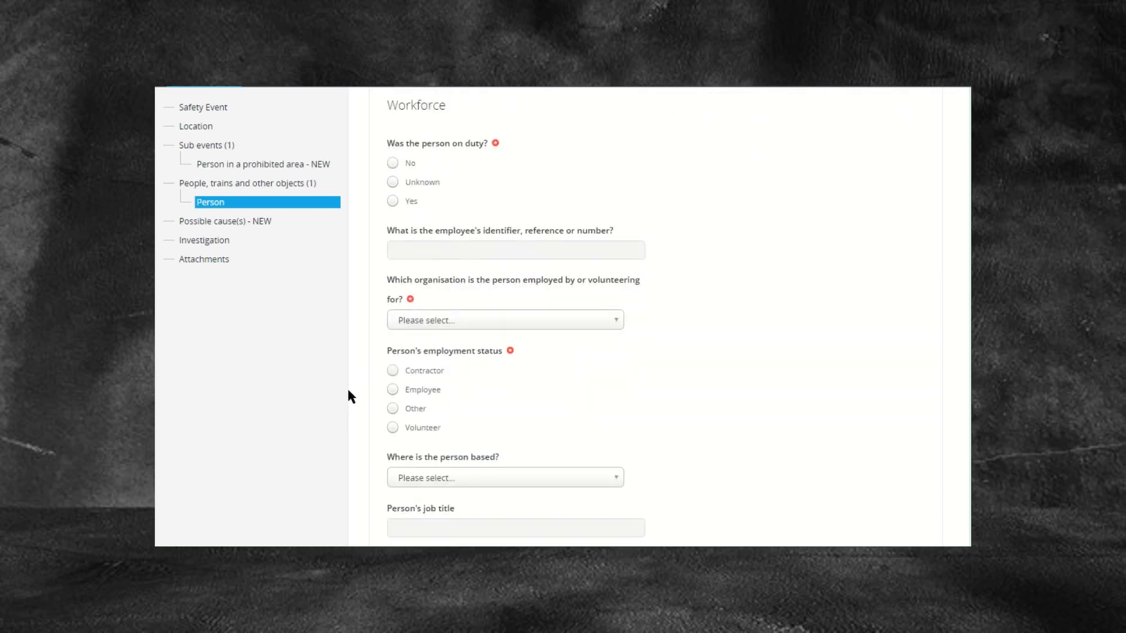
pyautogui.scroll(-1, 350, 395)
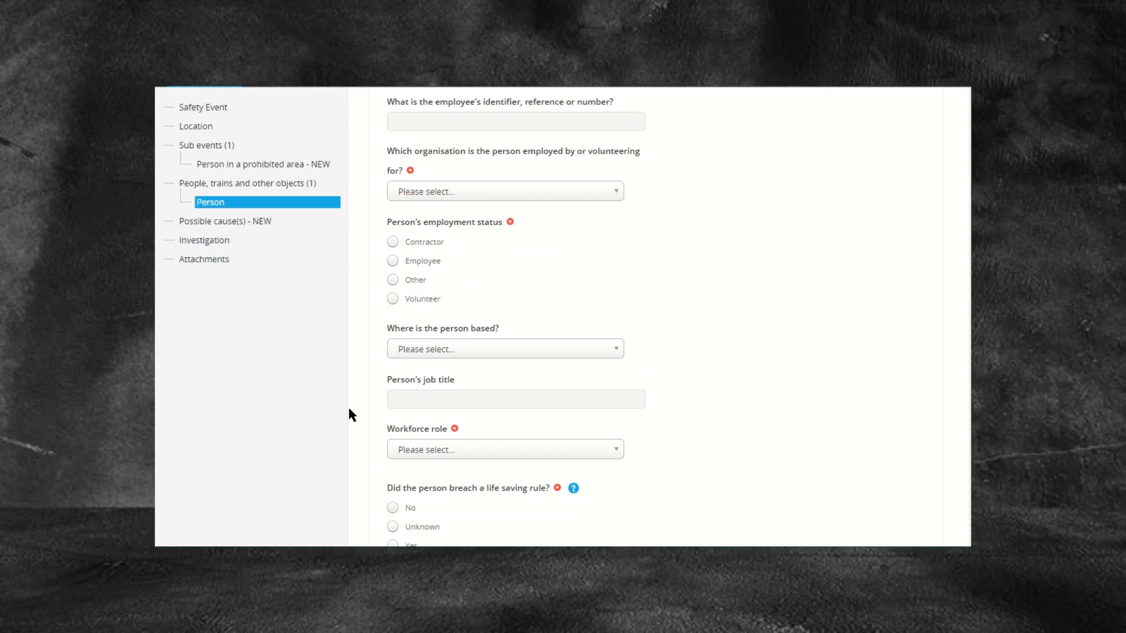
pyautogui.scroll(-1, 349, 409)
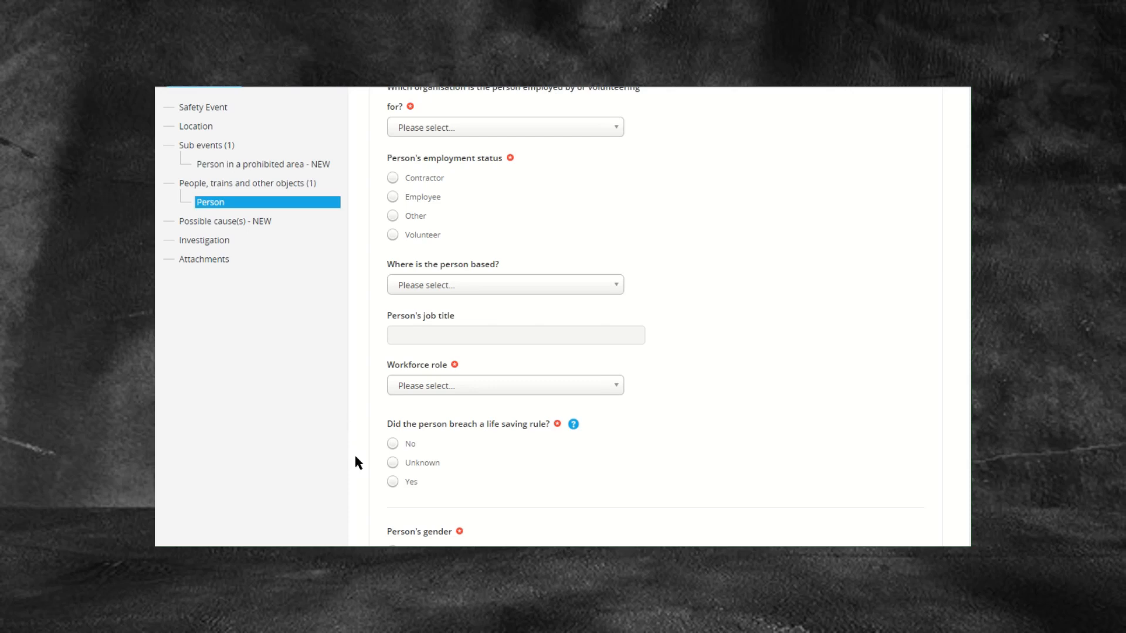
pyautogui.click(390, 484)
pyautogui.scroll(-4, 288, 427)
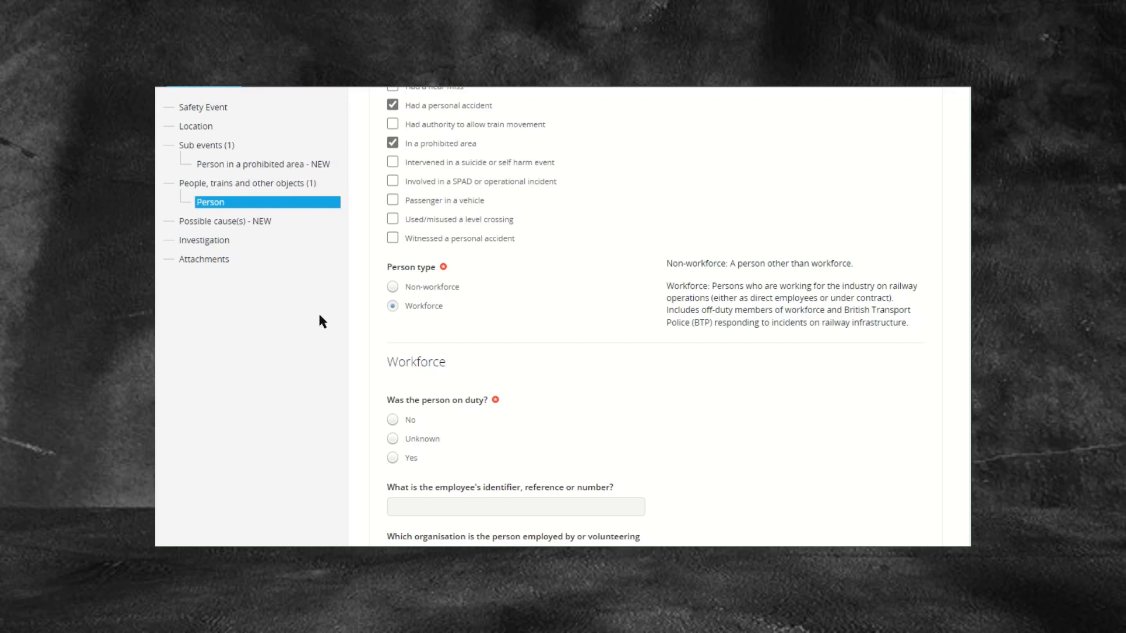
# Set the person type to Non-workforce and review the questions for non-workforce persons.
pyautogui.click(390, 289)
pyautogui.scroll(-1, 287, 375)
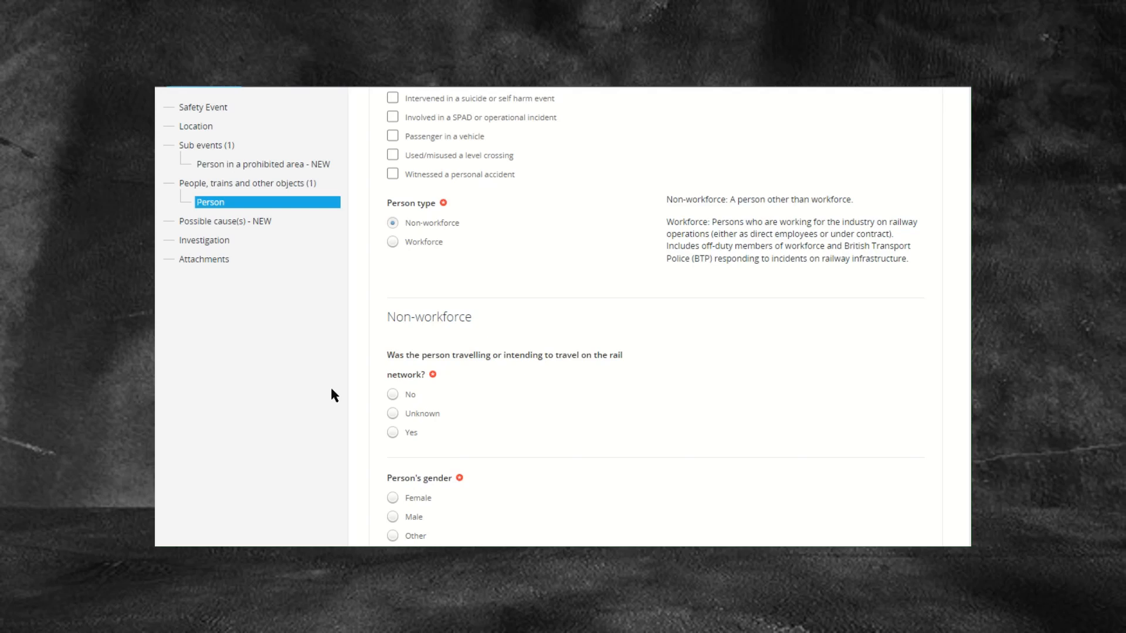
pyautogui.scroll(-7, 332, 389)
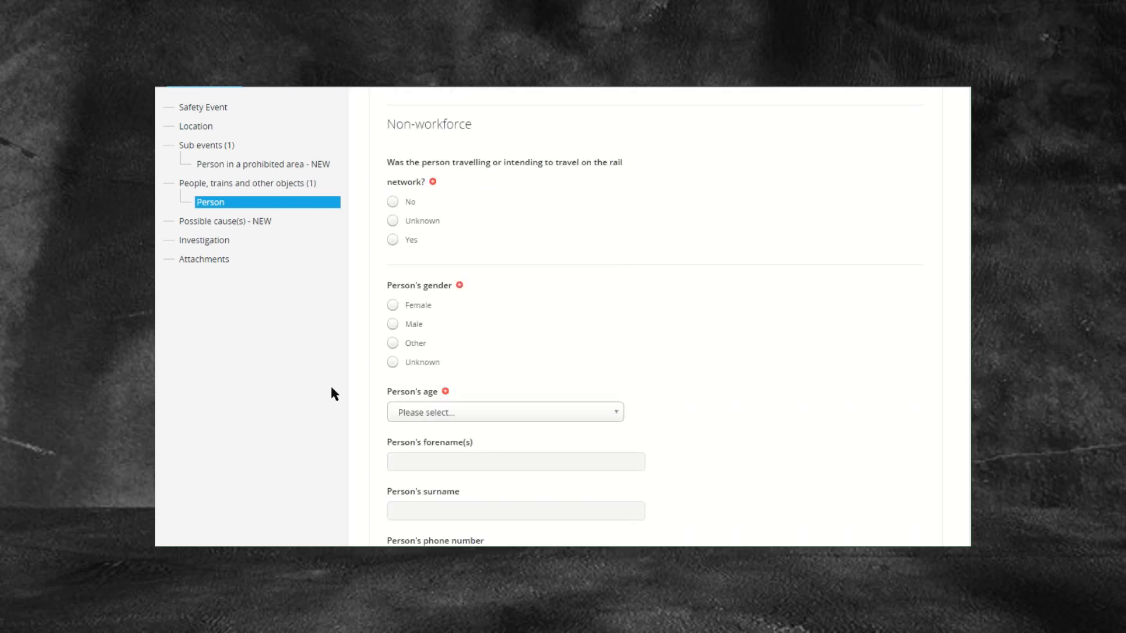
# Record that the person suffered an injury or shock, with Physical only as the injury type.
pyautogui.scroll(-3, 331, 390)
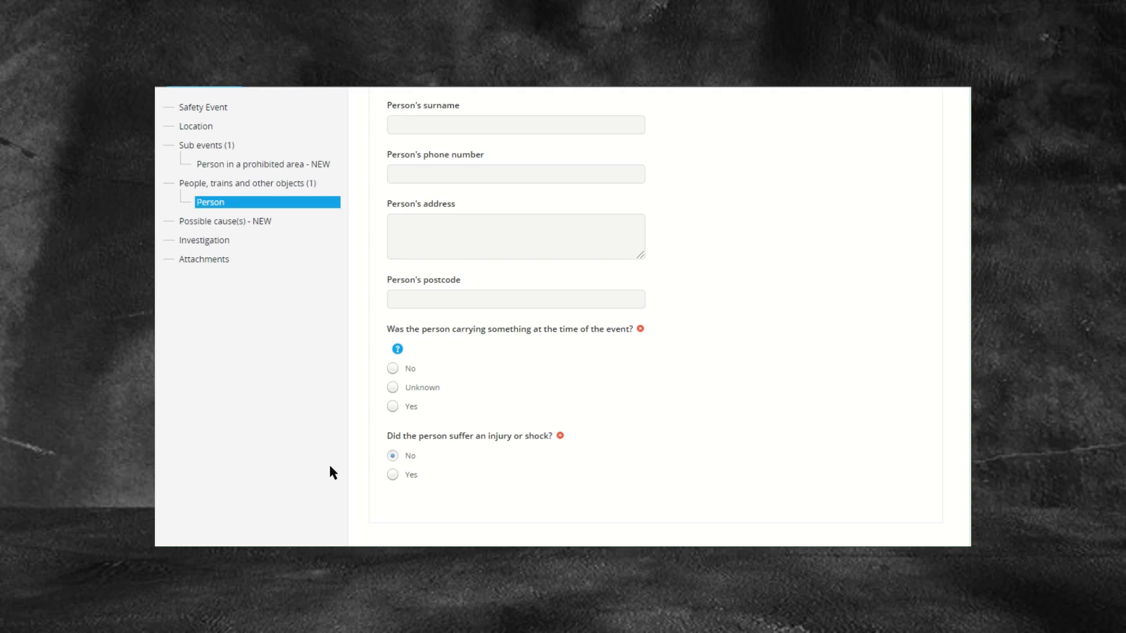
pyautogui.click(393, 475)
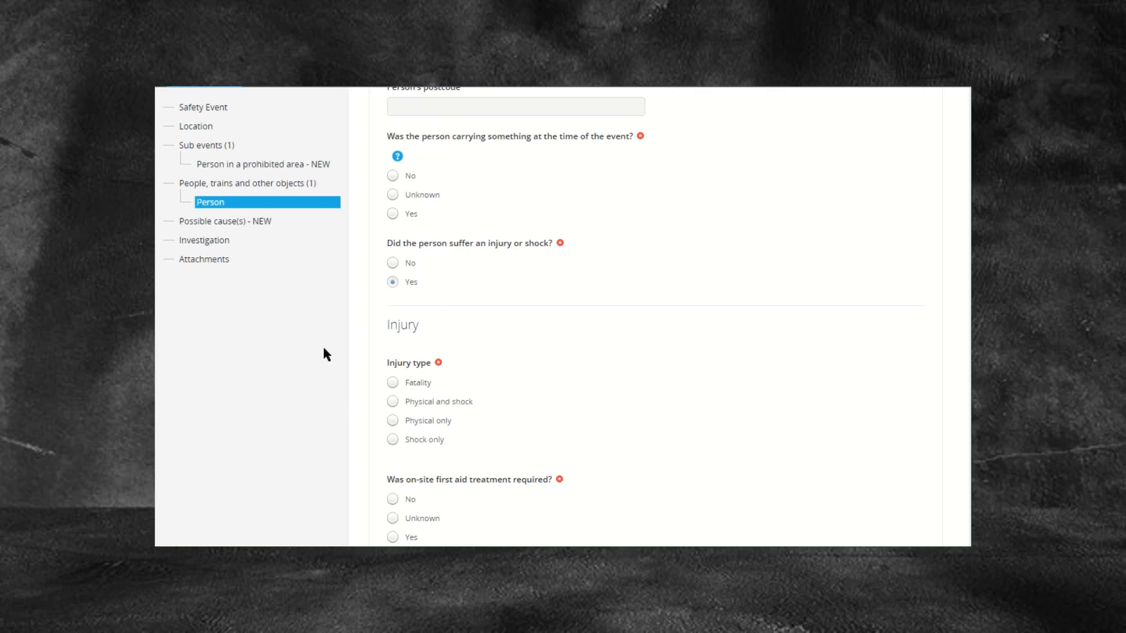
pyautogui.scroll(-2, 605, 381)
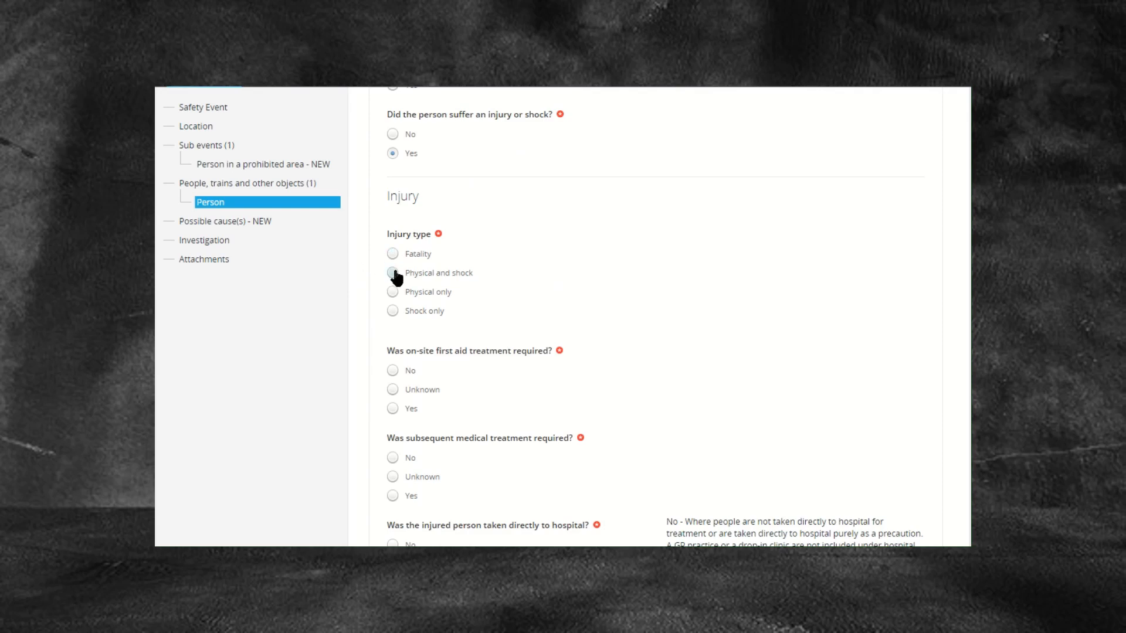
pyautogui.click(394, 293)
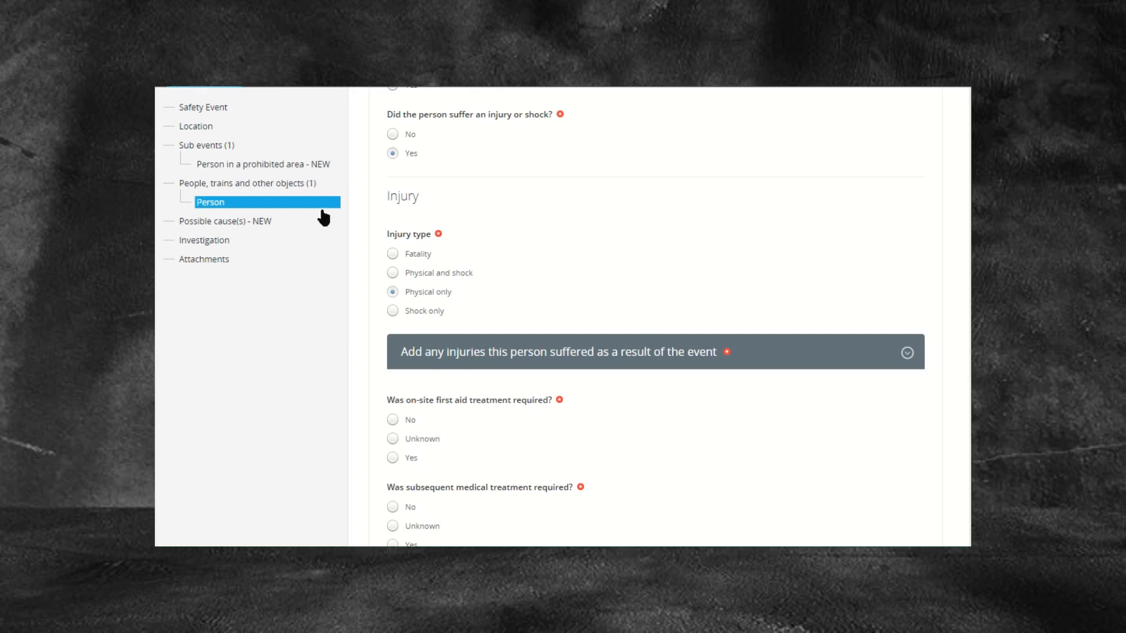
# Add a new Body part injured section to the injuries this person suffered in the event.
pyautogui.scroll(-1, 813, 390)
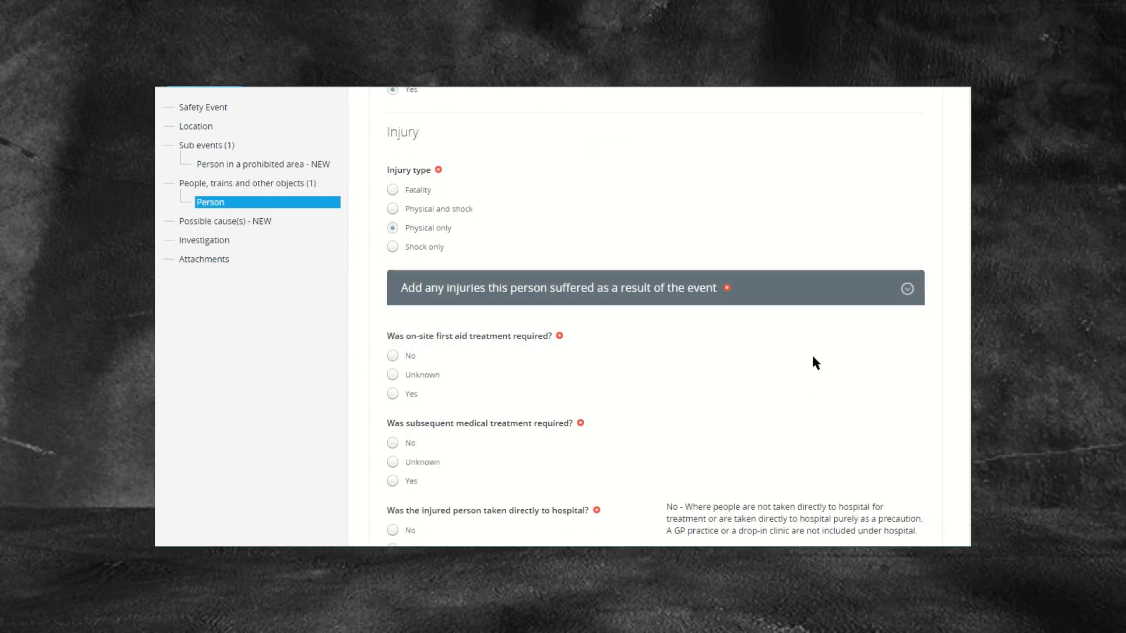
pyautogui.click(908, 289)
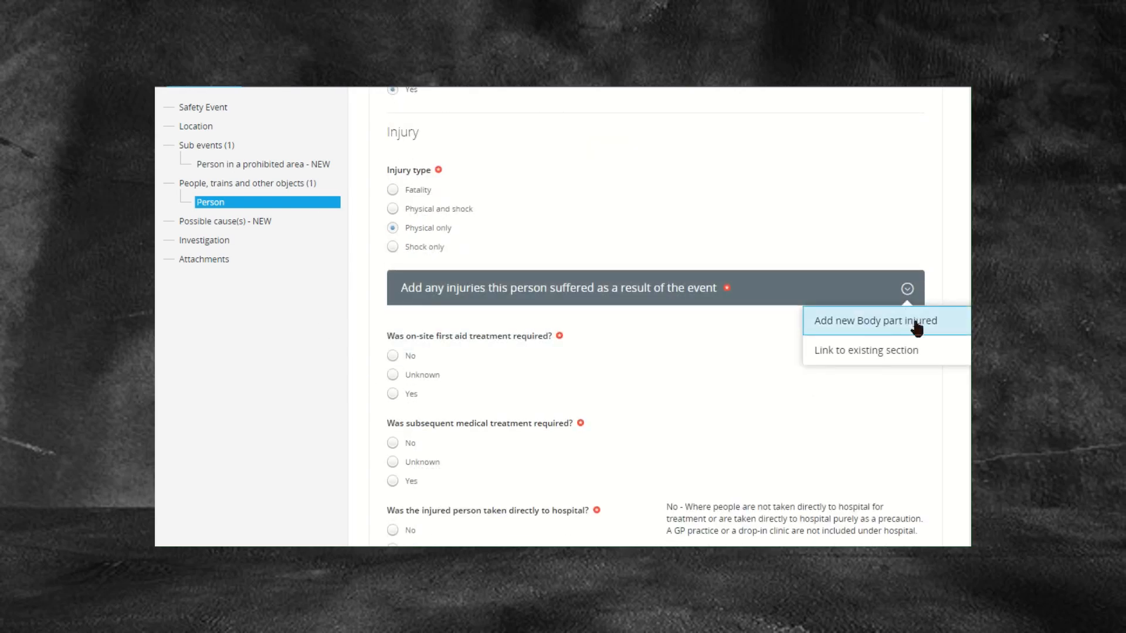
pyautogui.click(912, 328)
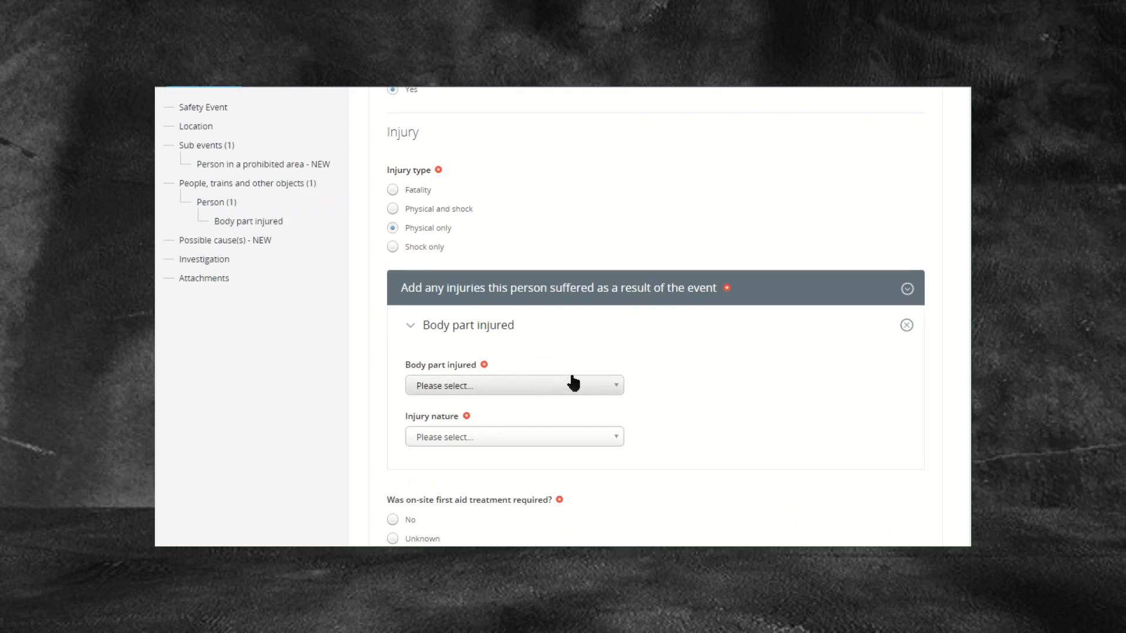
# Examine the available choices for the body part injured and for the injury nature.
pyautogui.scroll(-1, 582, 356)
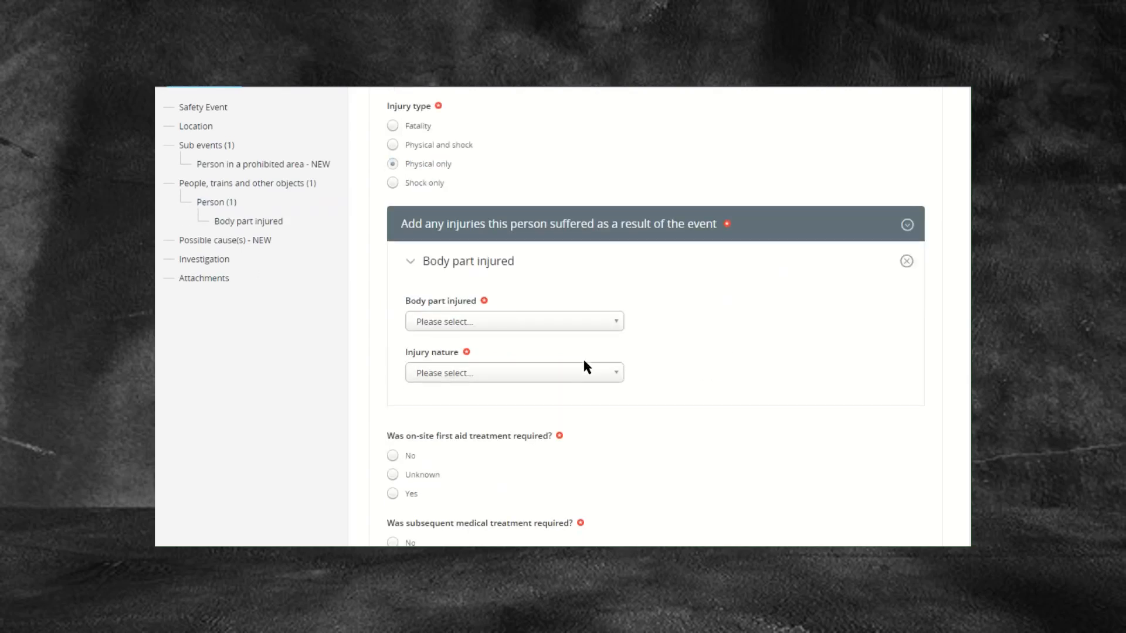
pyautogui.click(544, 327)
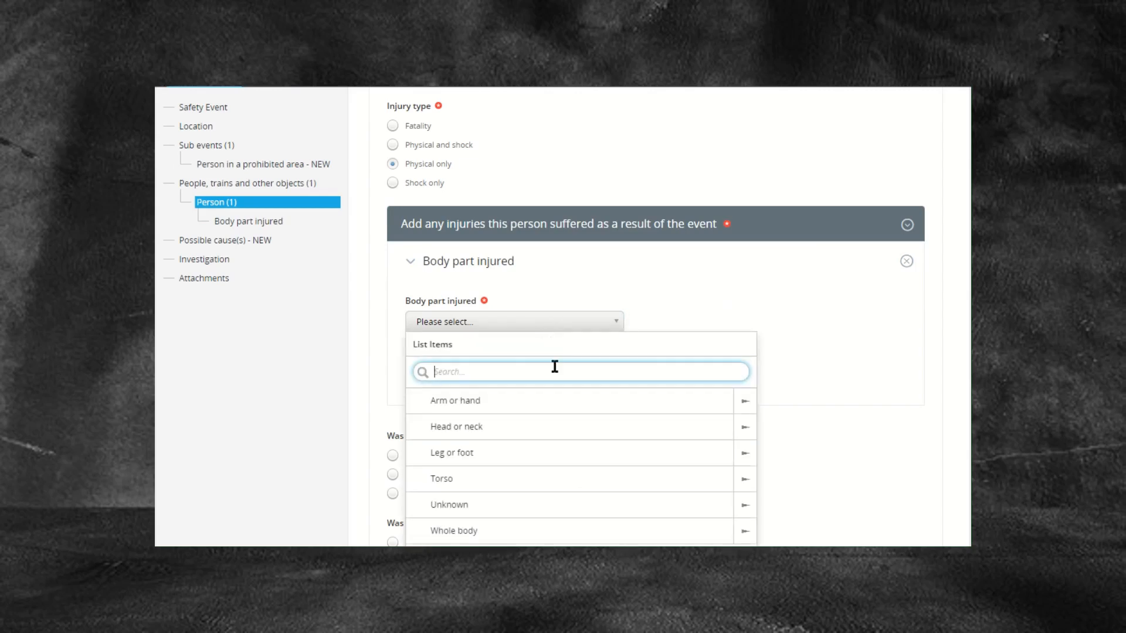
pyautogui.click(731, 309)
pyautogui.click(556, 376)
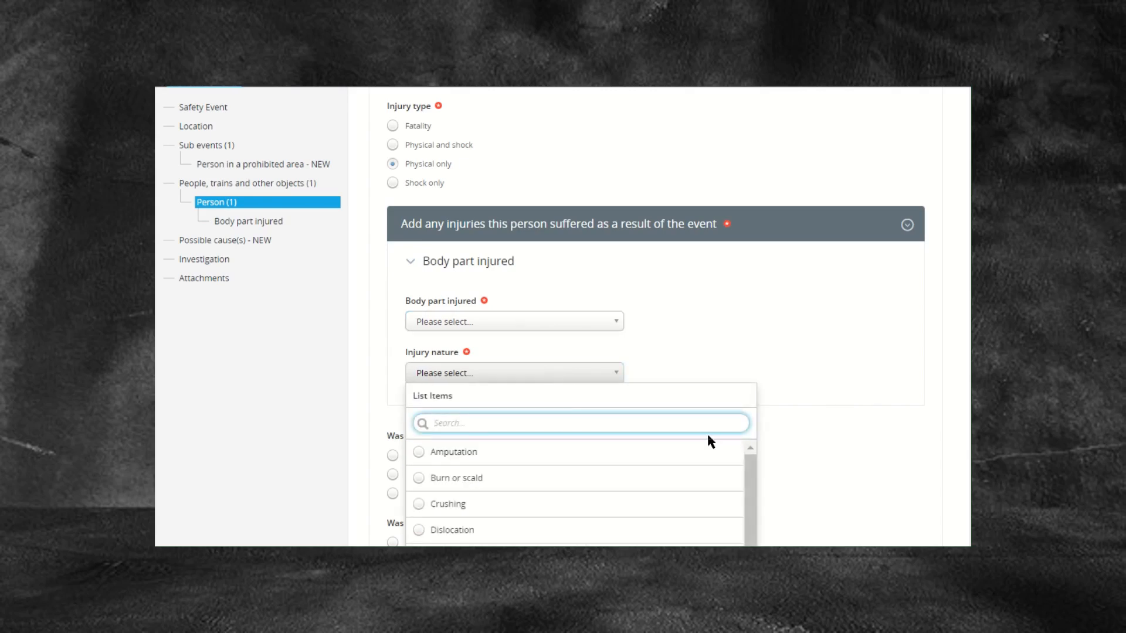
pyautogui.scroll(-1, 667, 495)
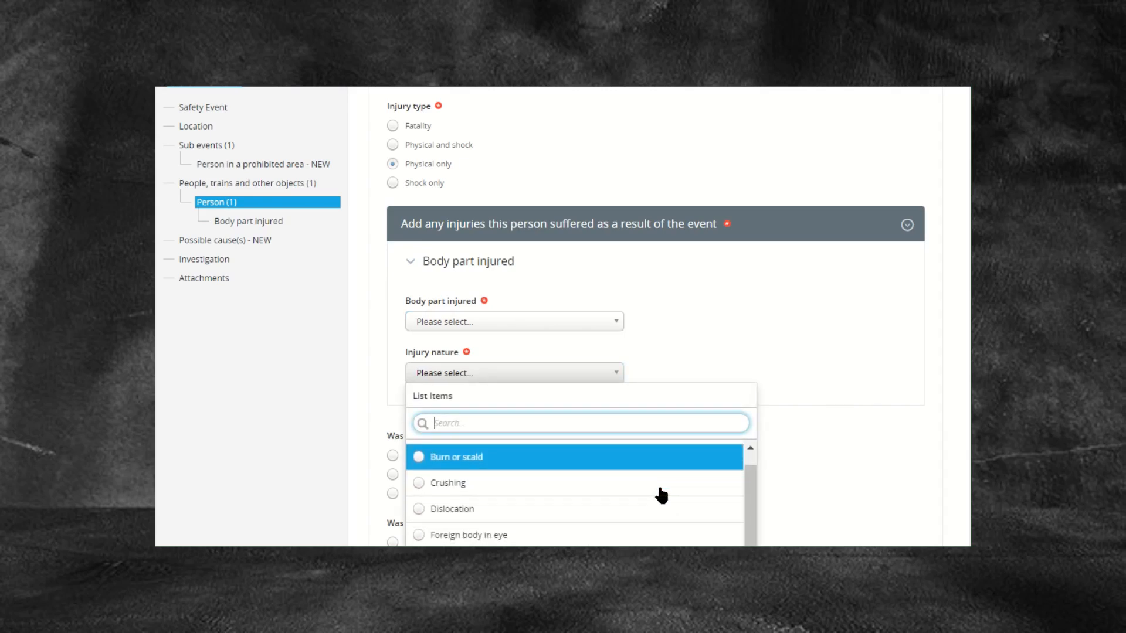
pyautogui.scroll(-1, 651, 495)
pyautogui.scroll(-4, 559, 500)
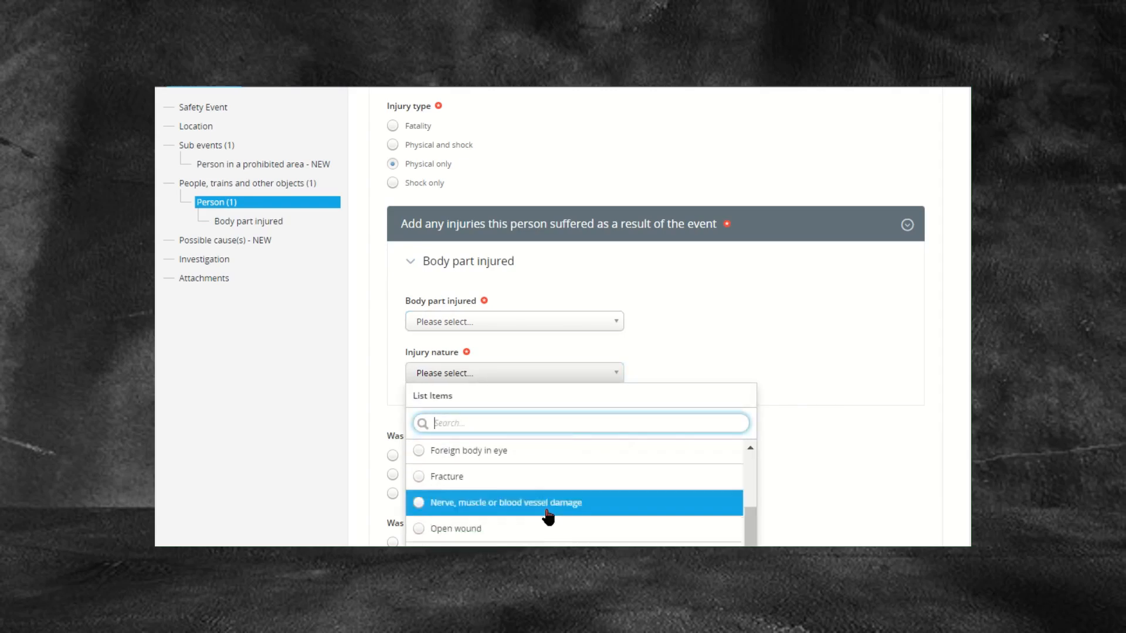
pyautogui.scroll(-1, 612, 513)
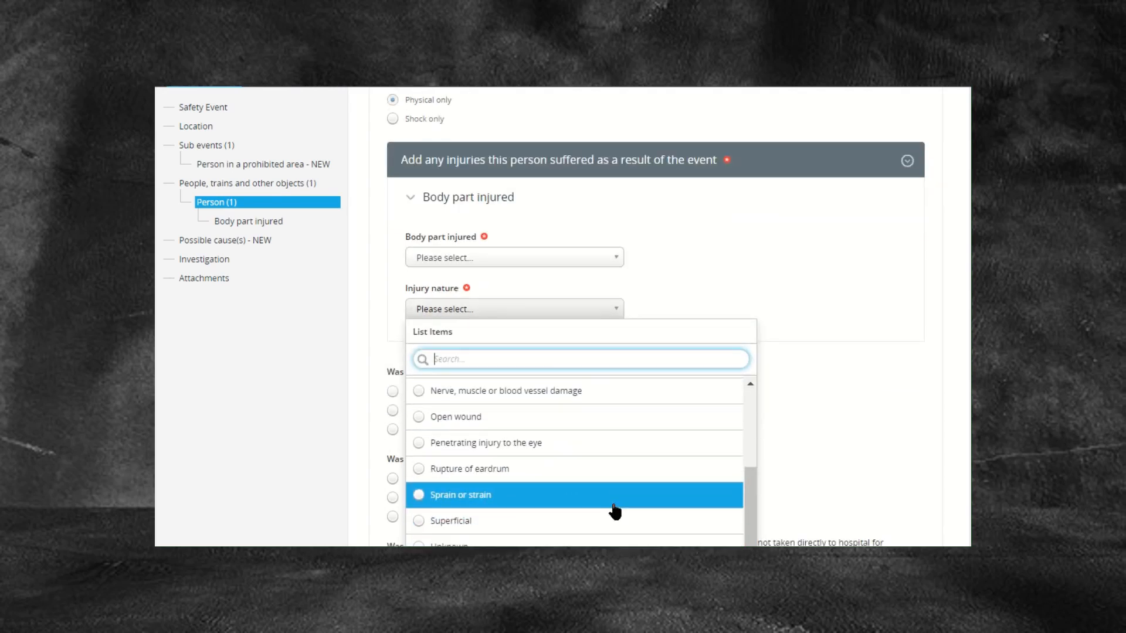
# Set the body part injured to Neck and the injury nature to Sprain or strain.
pyautogui.scroll(-1, 872, 352)
pyautogui.click(886, 248)
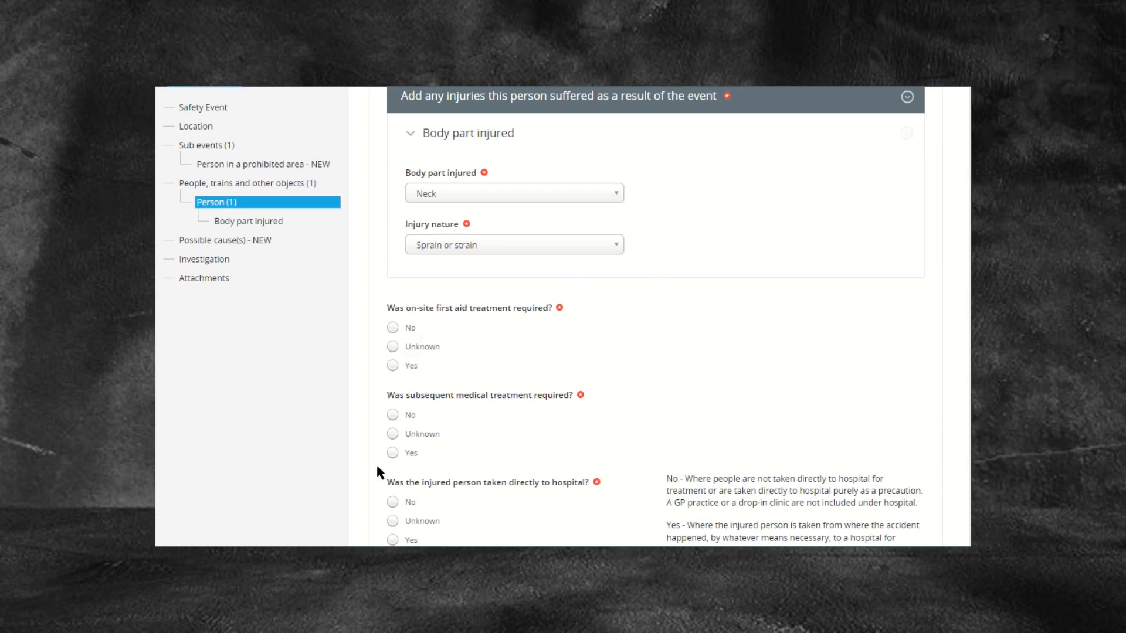
# Review the injured person's follow-up questions on medical treatment, hospital, impairment, loss of consciousness and work related accident.
pyautogui.scroll(-2, 381, 452)
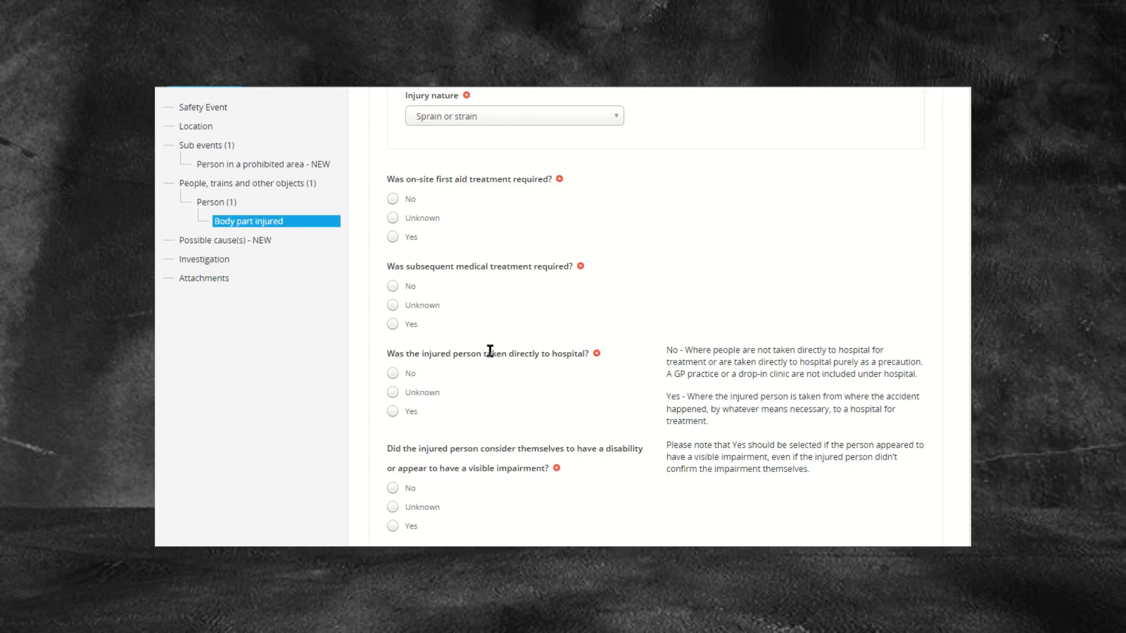
pyautogui.moveTo(389, 353); pyautogui.dragTo(584, 356)
pyautogui.scroll(-3, 599, 399)
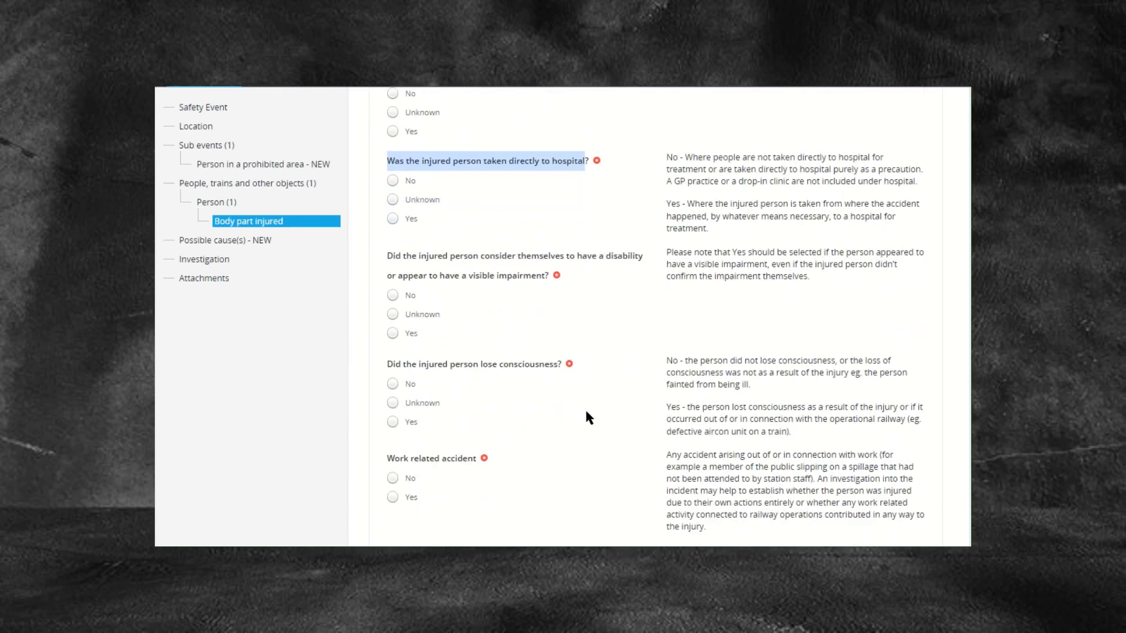
pyautogui.moveTo(380, 458); pyautogui.dragTo(484, 462)
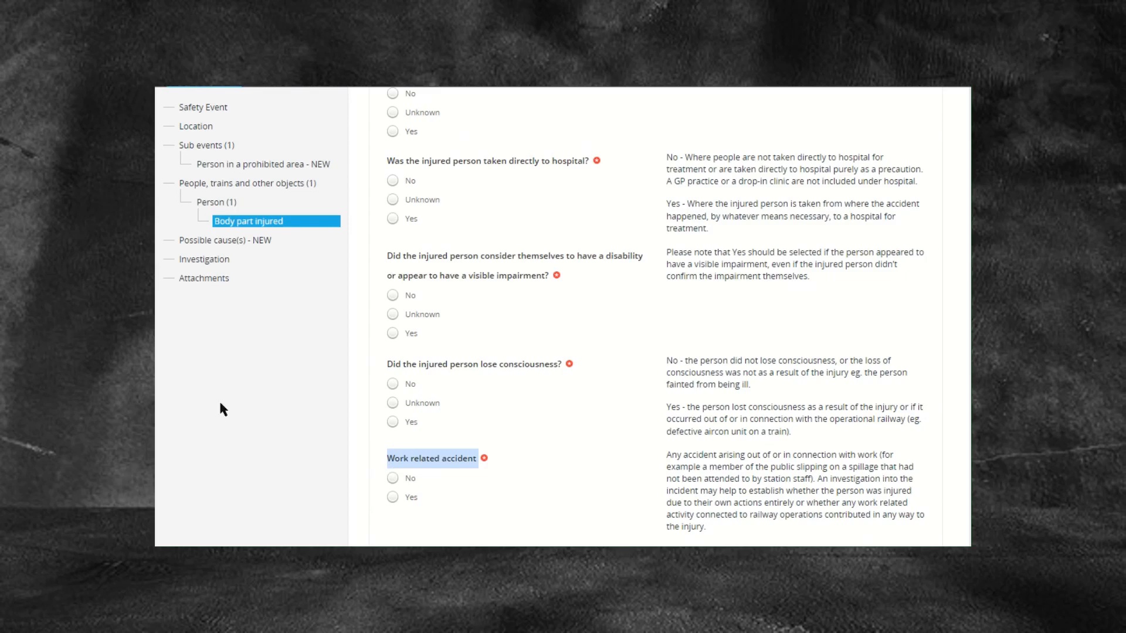
pyautogui.click(590, 453)
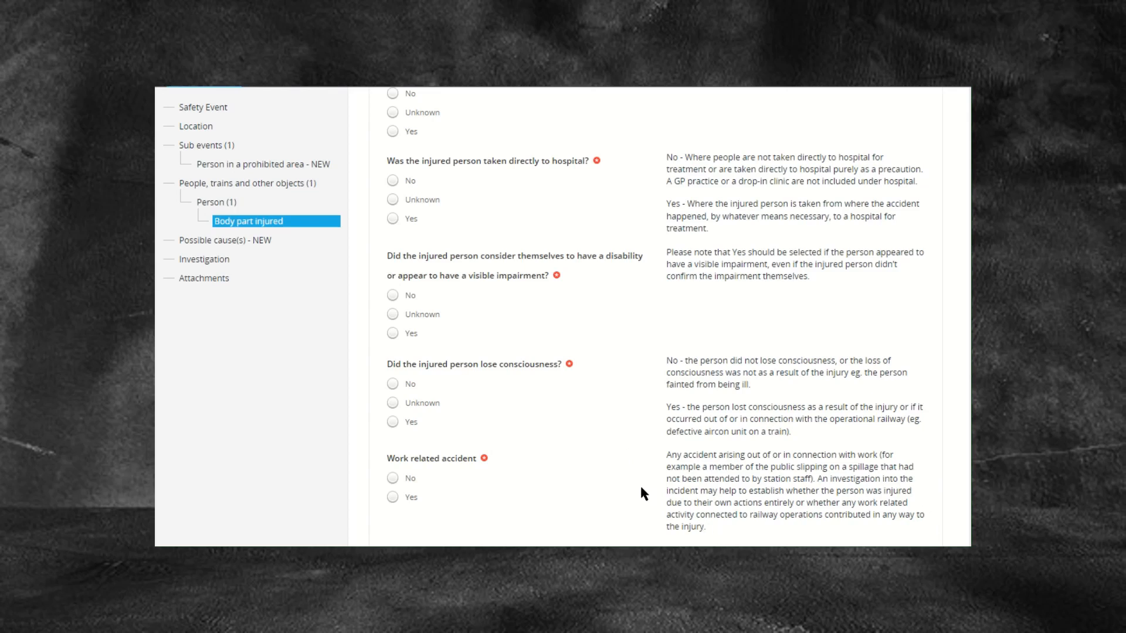
pyautogui.scroll(7, 656, 316)
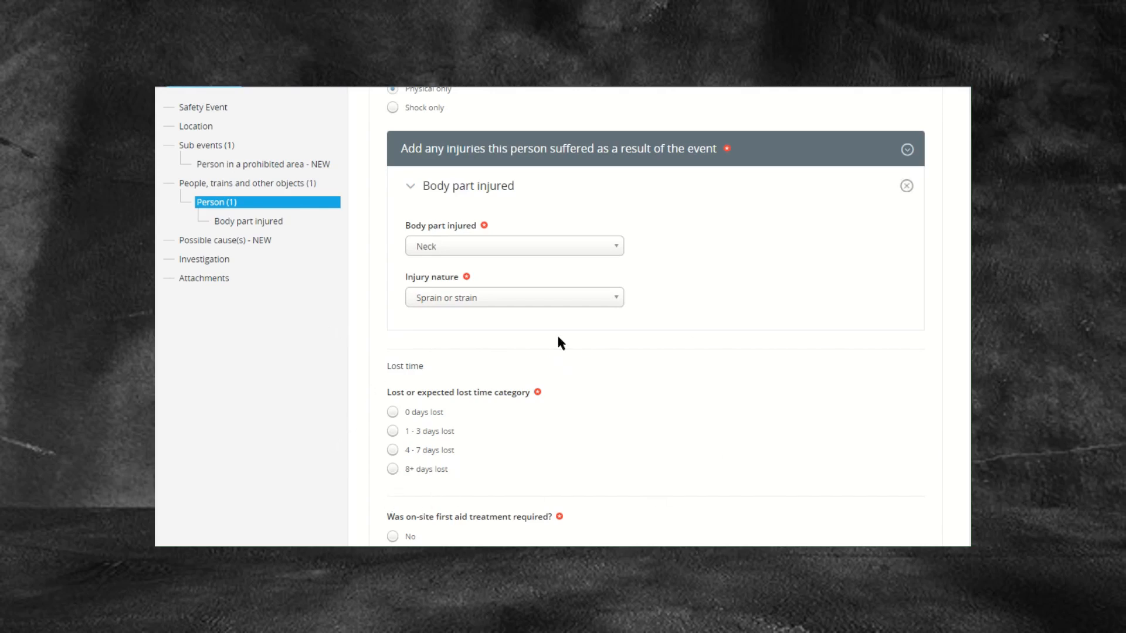
# Add a new Group to the involved people, trains and other objects, and review its role, size, gender and age profile questions.
pyautogui.click(906, 186)
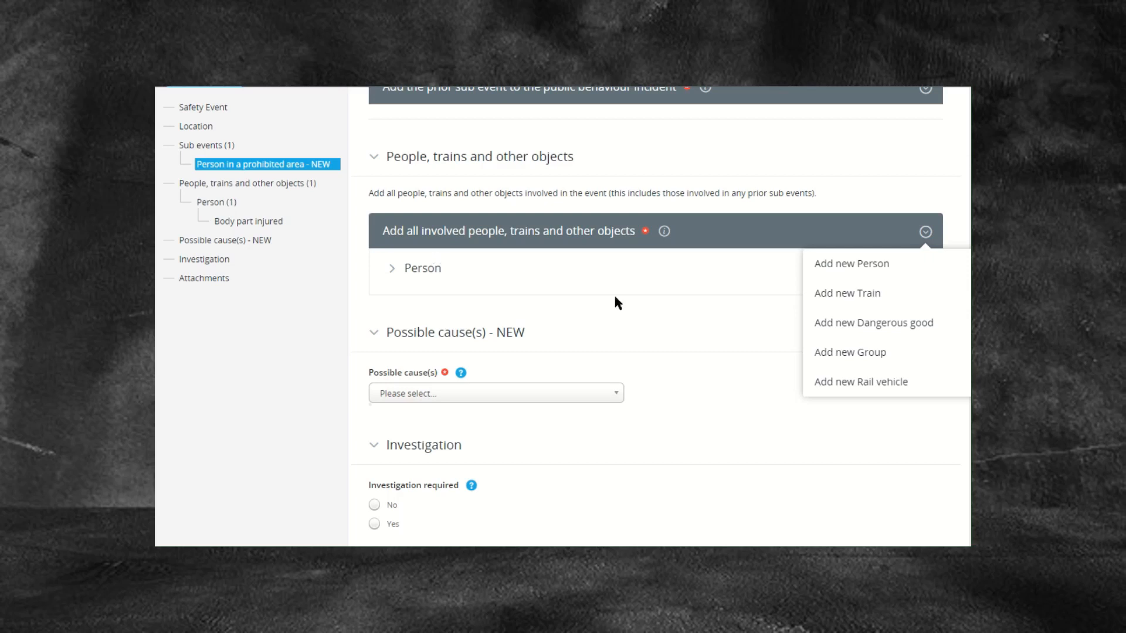
pyautogui.click(851, 355)
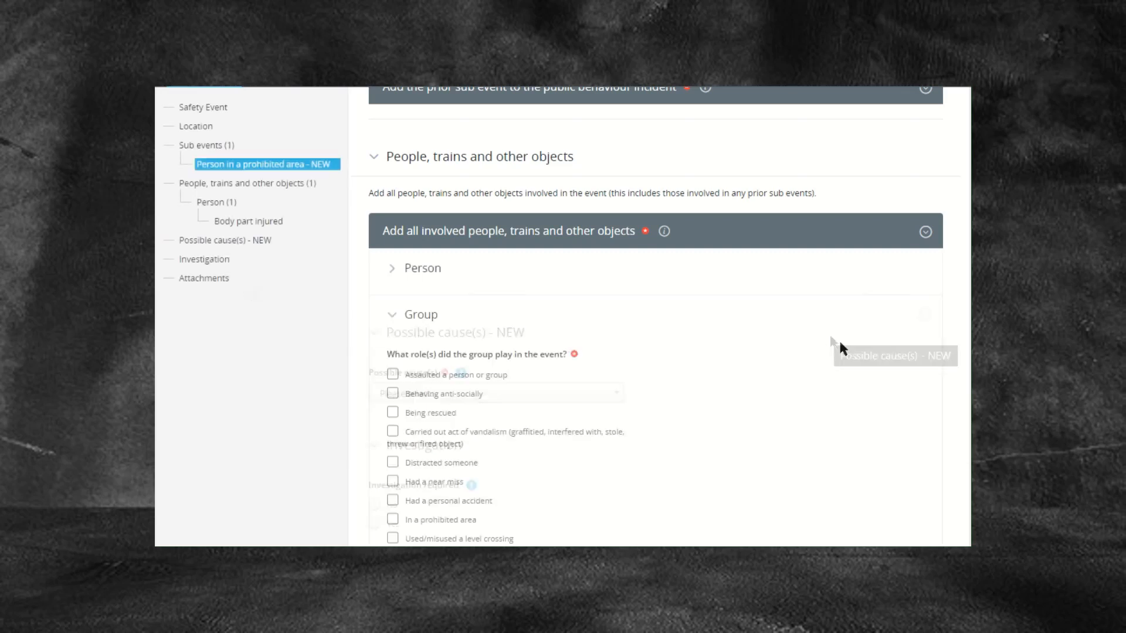
pyautogui.scroll(-2, 843, 347)
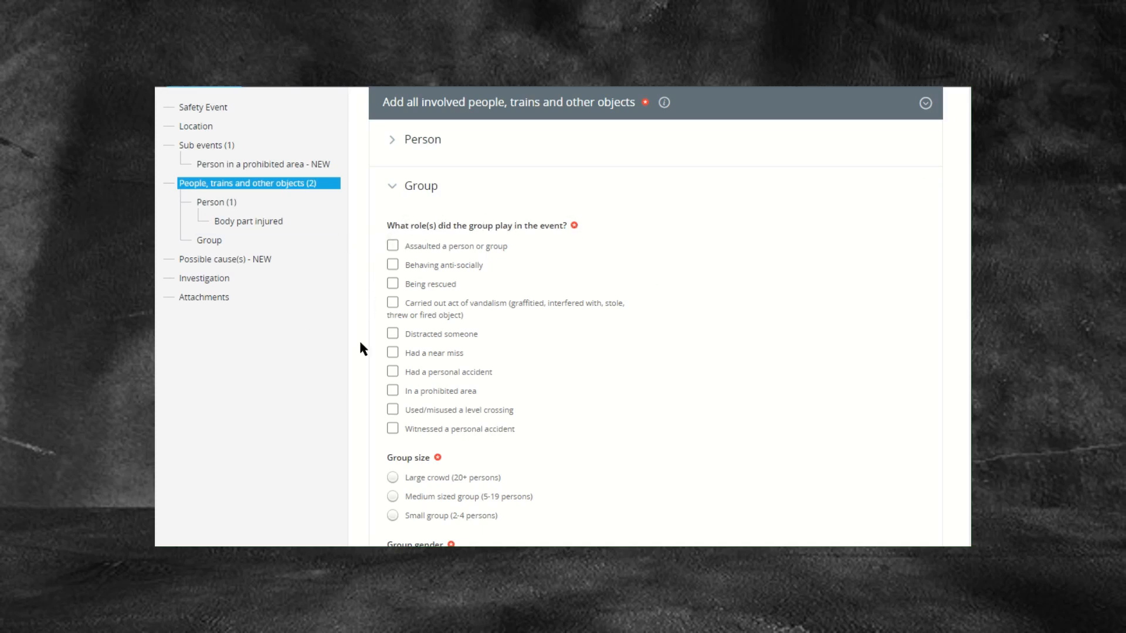
pyautogui.scroll(-3, 355, 371)
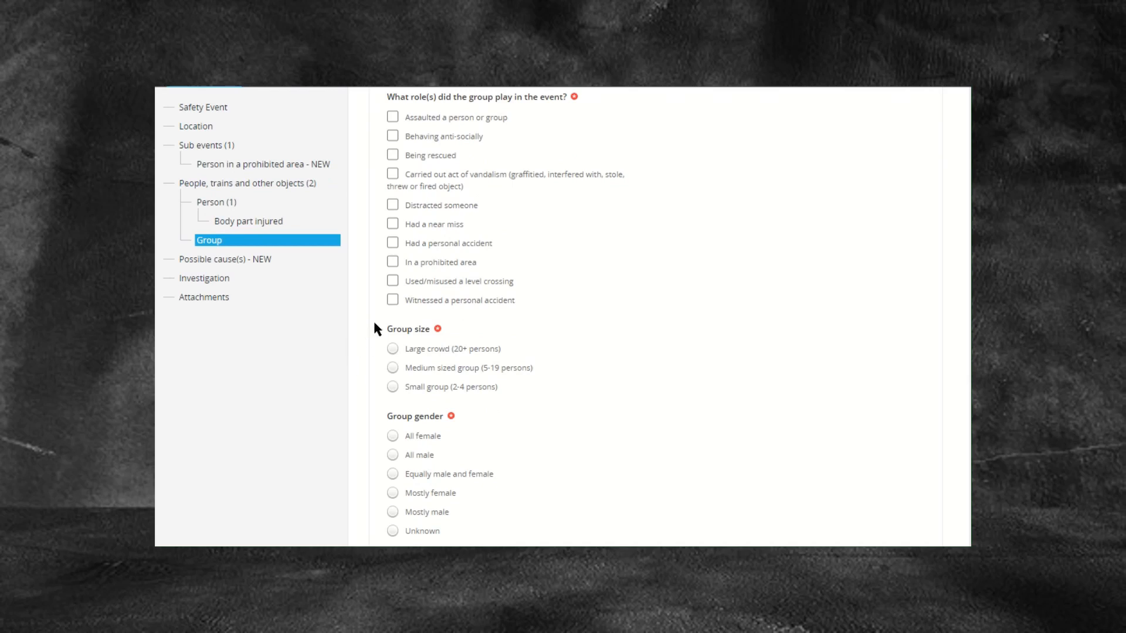
pyautogui.scroll(-1, 373, 375)
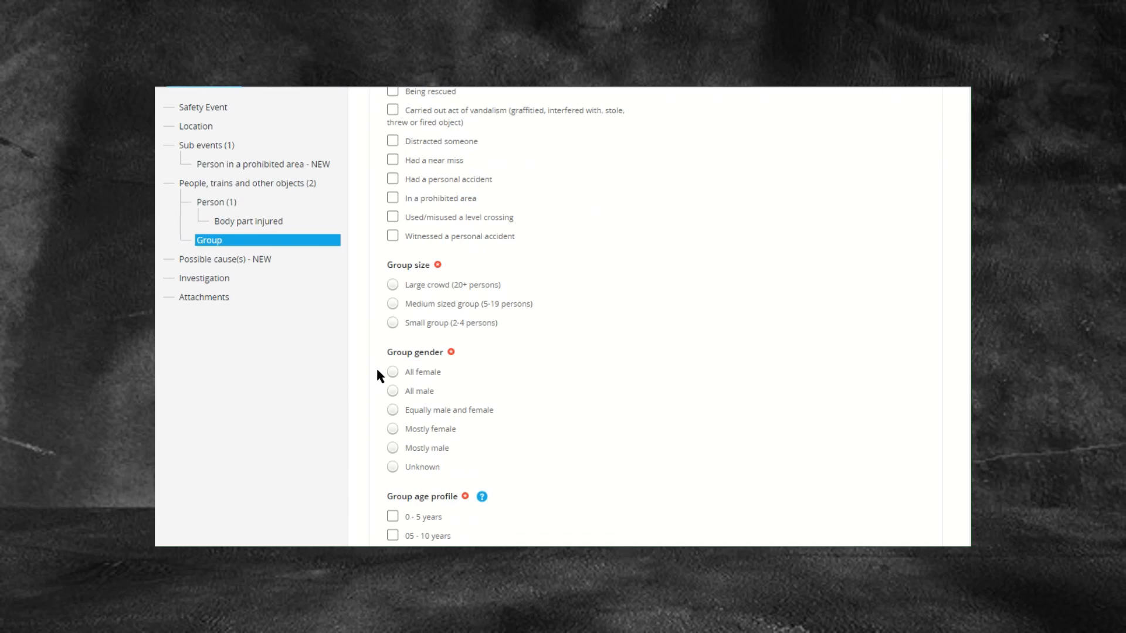
pyautogui.scroll(-3, 378, 375)
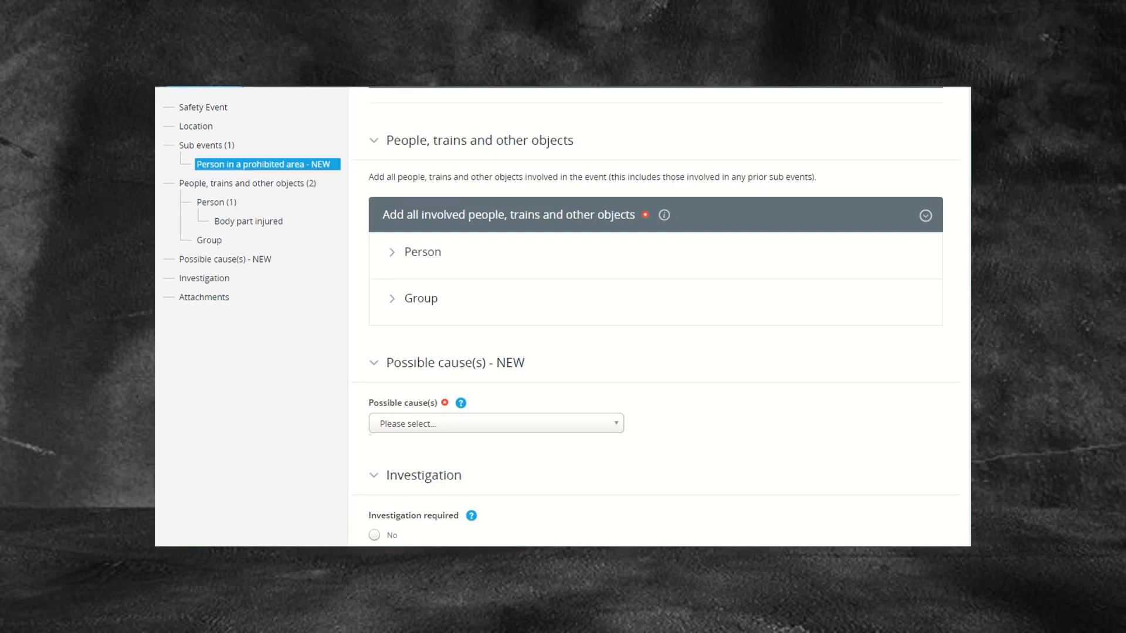
# Add a new Animal to the involved people, trains and other objects, with the roles Being retrieved and On or near the line.
pyautogui.click(925, 217)
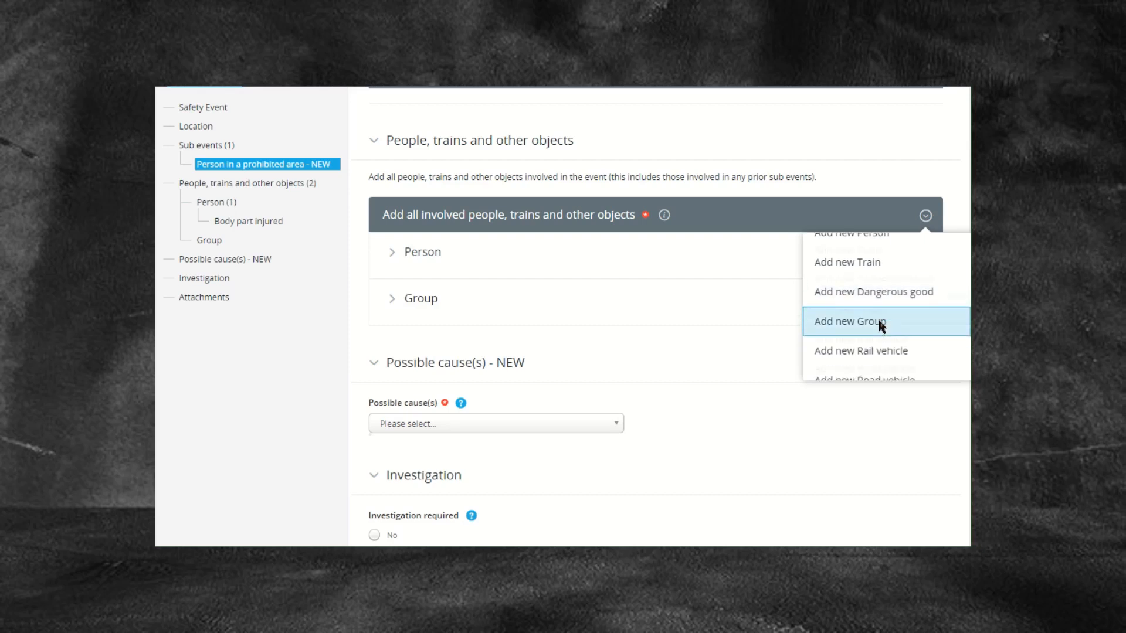
pyautogui.scroll(-3, 877, 322)
pyautogui.click(882, 352)
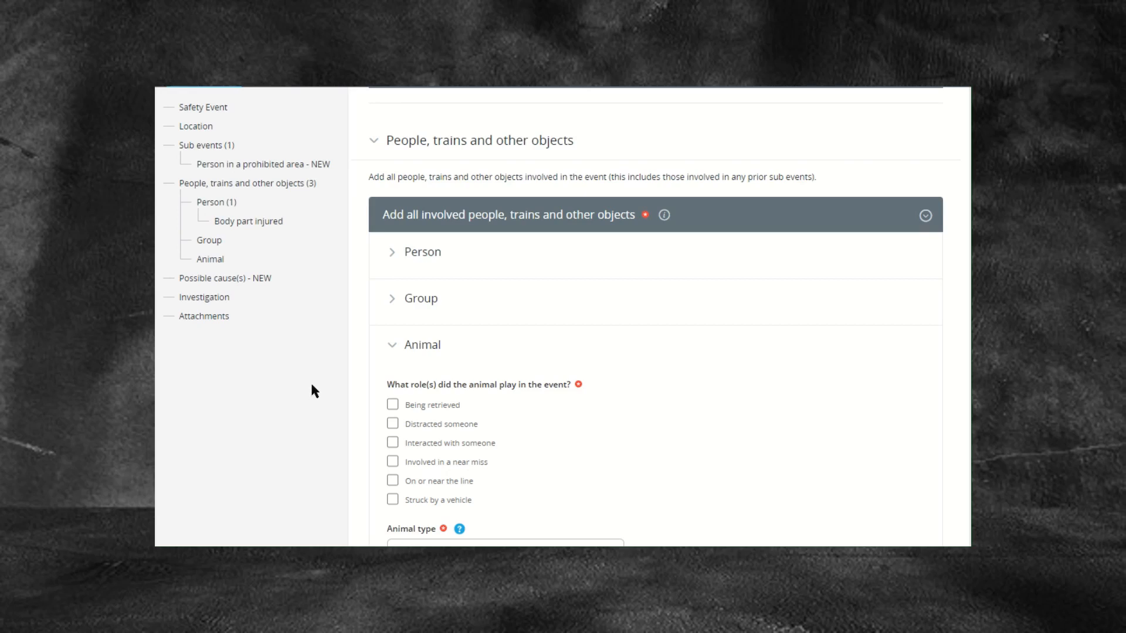
pyautogui.scroll(-1, 368, 347)
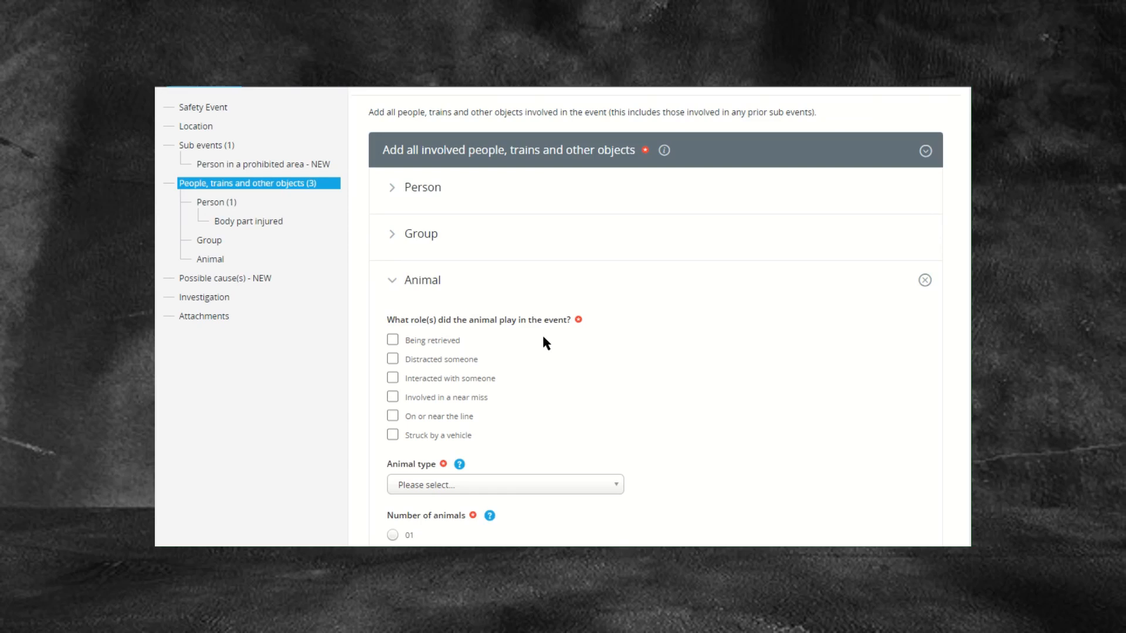
pyautogui.click(393, 340)
pyautogui.click(392, 417)
# Set the animal type to Dog and the number of animals to 01.
pyautogui.scroll(-3, 311, 444)
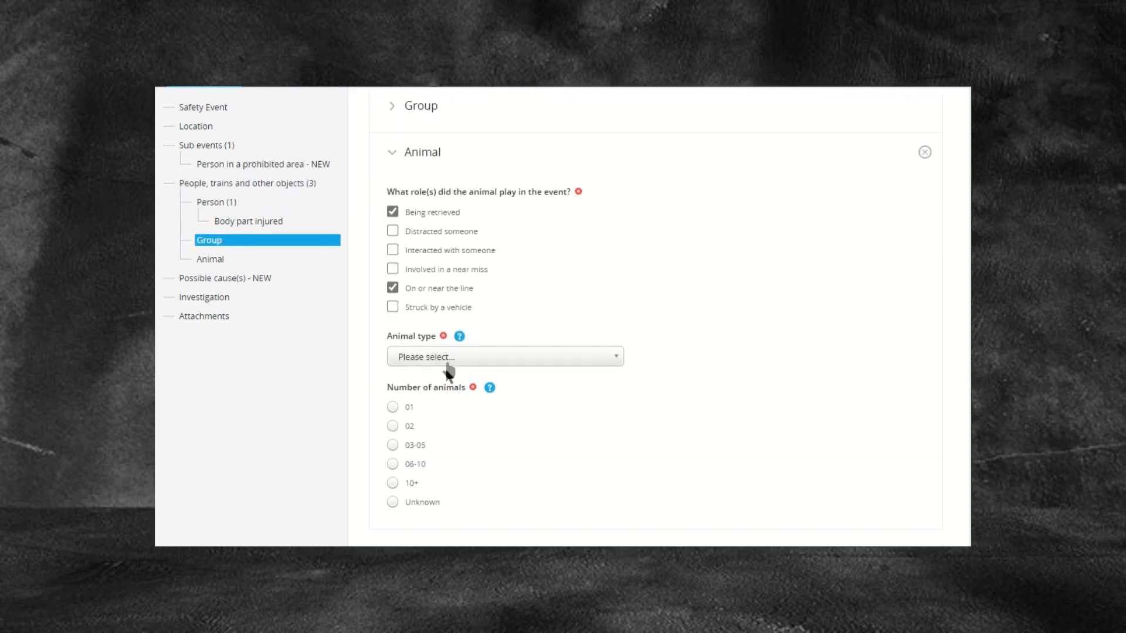
pyautogui.click(526, 358)
pyautogui.scroll(-2, 613, 436)
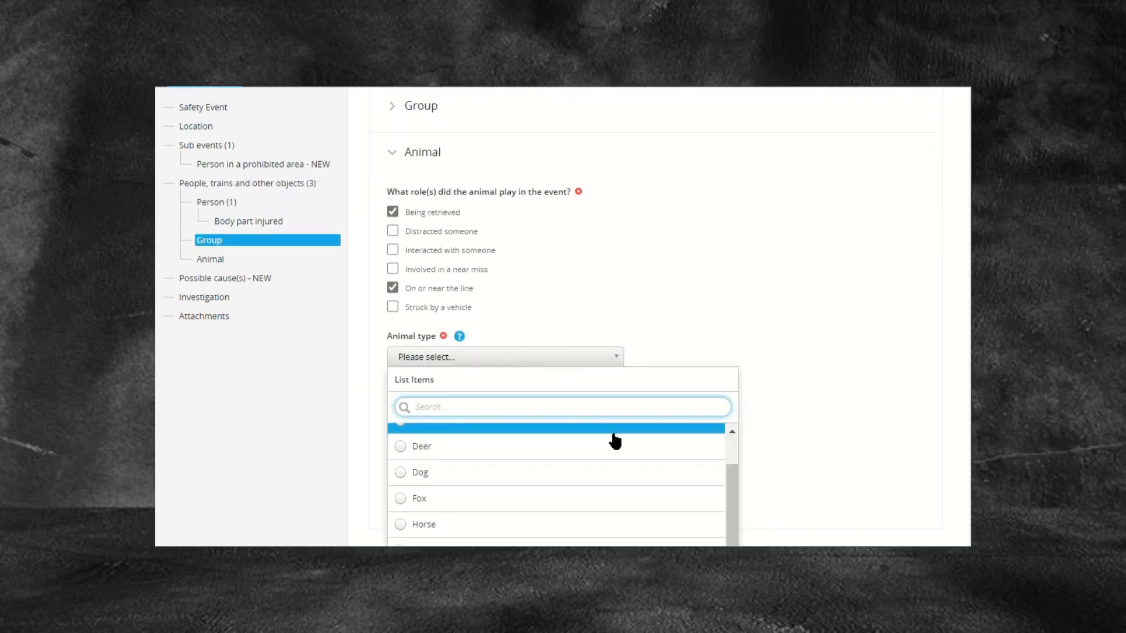
pyautogui.click(575, 476)
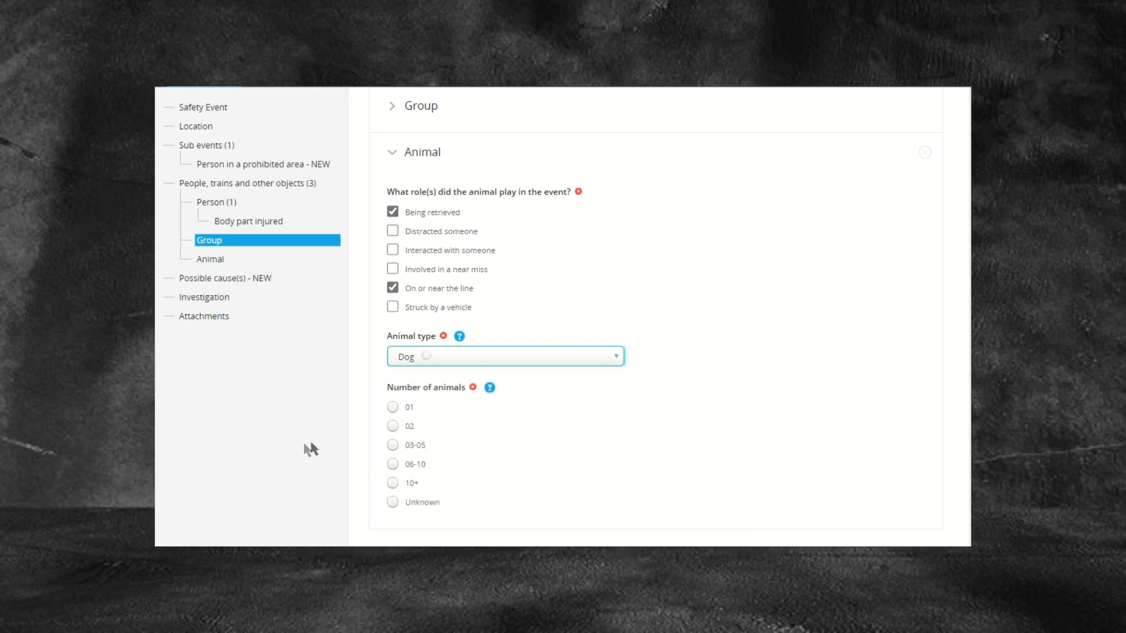
pyautogui.click(392, 409)
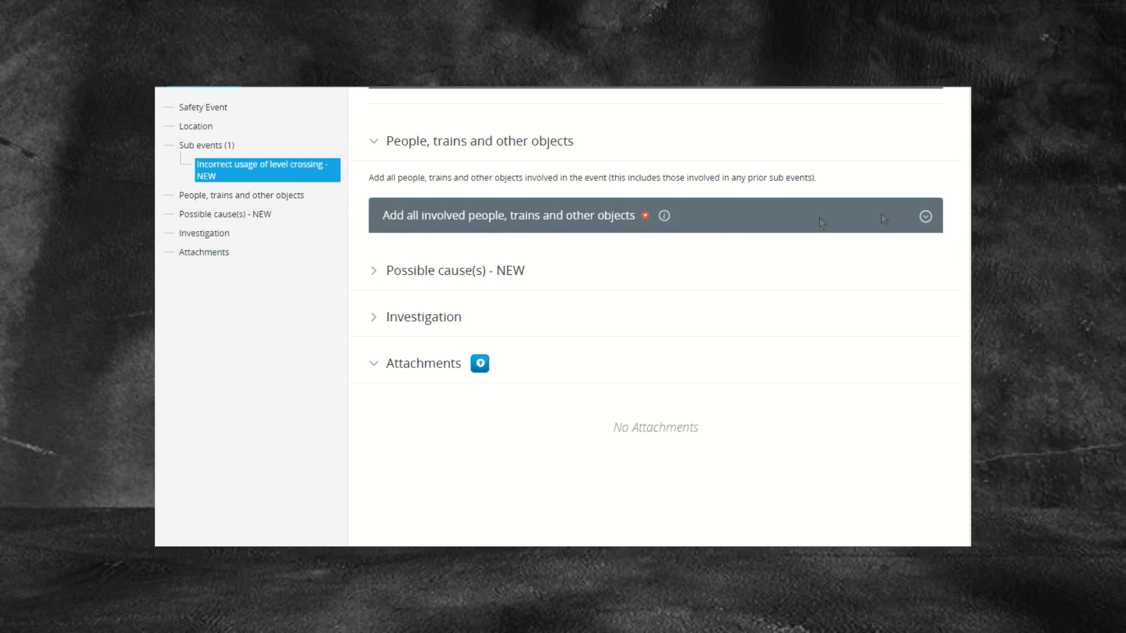
# Add a new Road vehicle to the level crossing event, with the roles Being driven and Used/misused a level crossing.
pyautogui.click(926, 216)
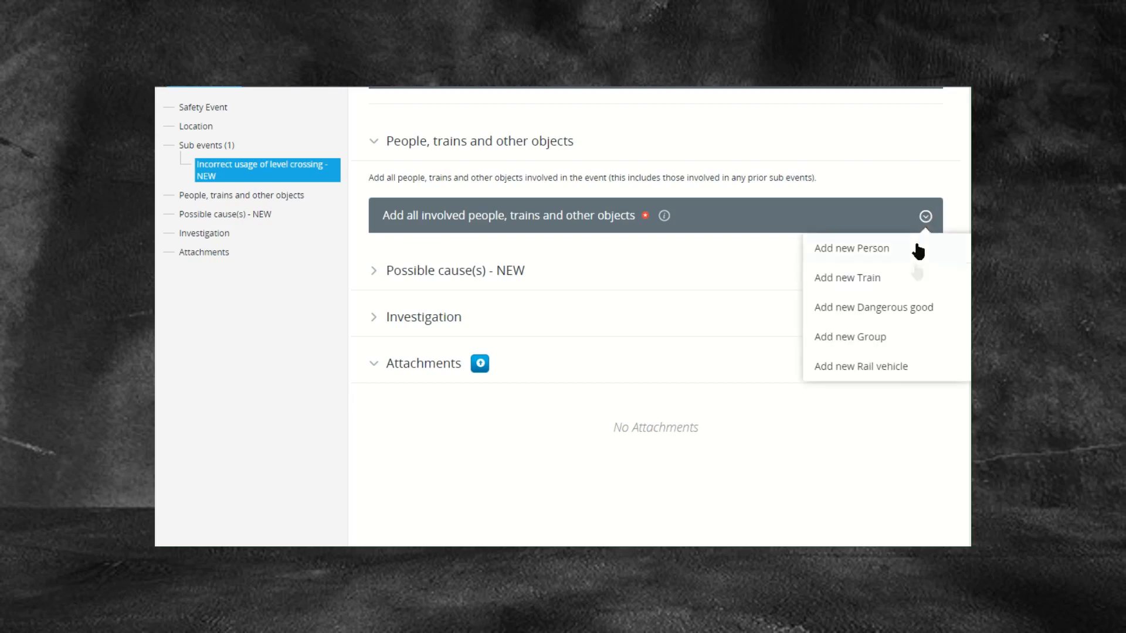
pyautogui.scroll(-2, 894, 317)
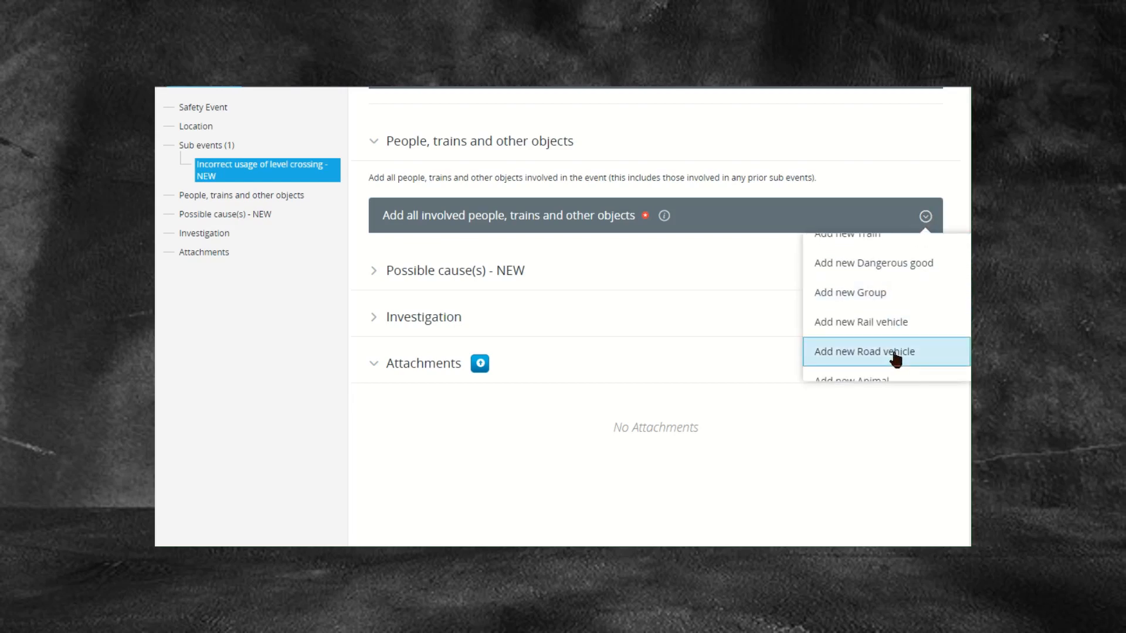
pyautogui.click(895, 352)
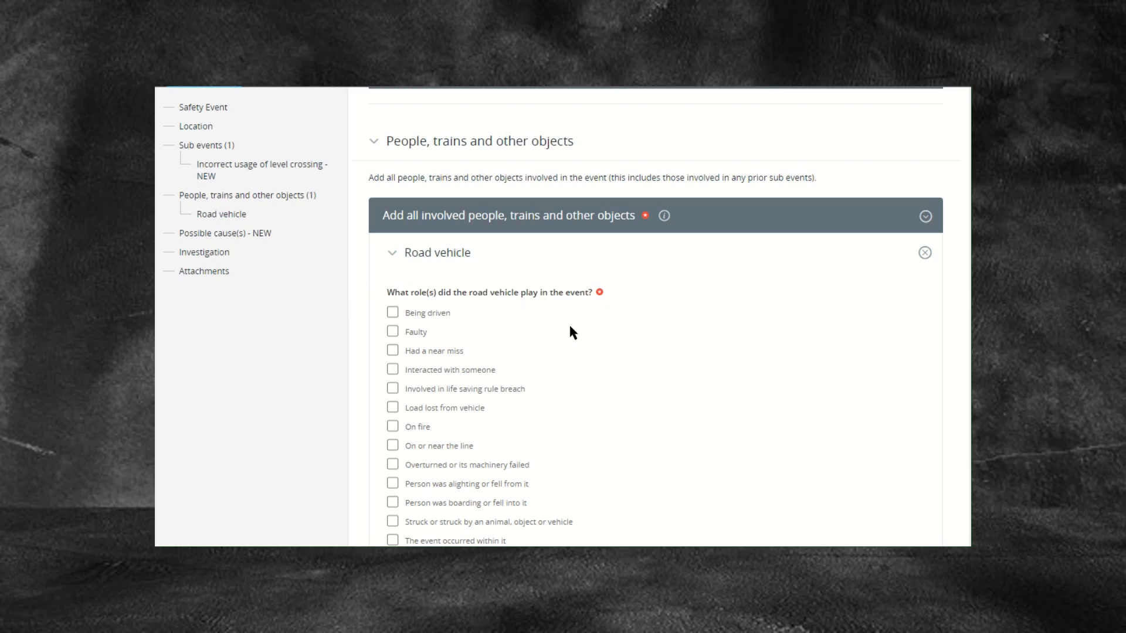
pyautogui.scroll(-2, 603, 325)
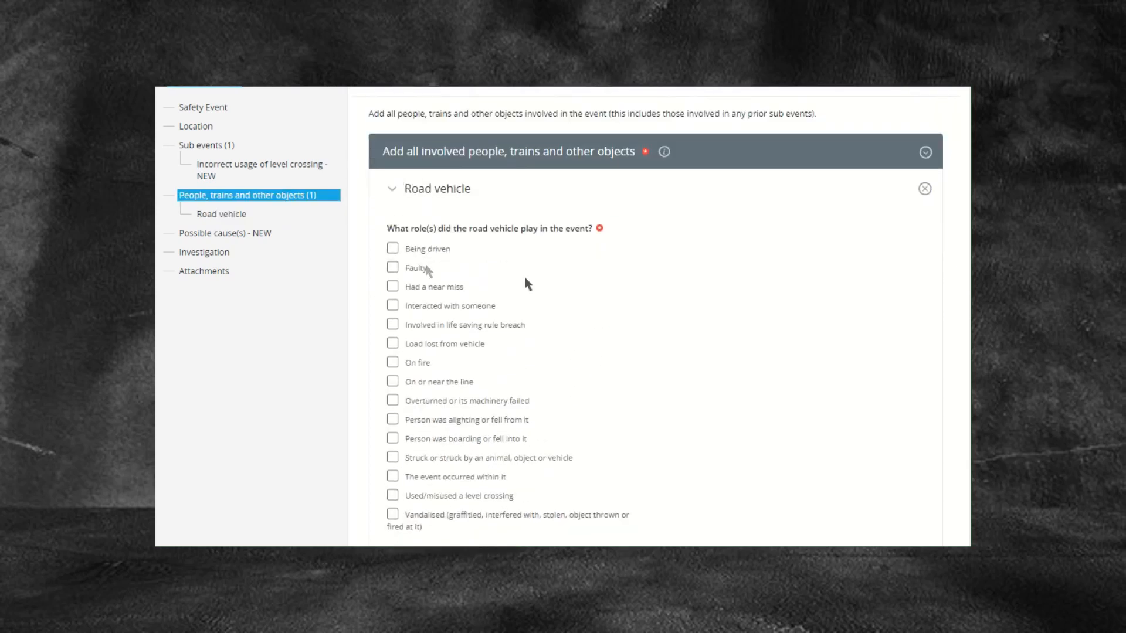
pyautogui.click(392, 248)
pyautogui.click(392, 496)
# Set the road vehicle type to Light goods vehicle (LGV).
pyautogui.scroll(-5, 736, 402)
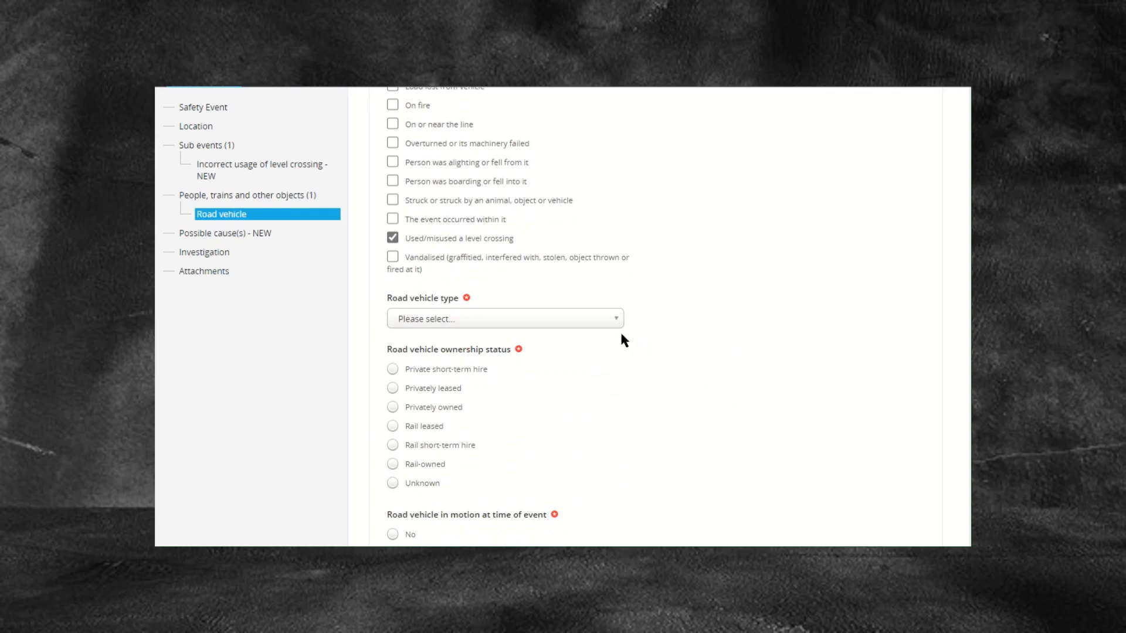
pyautogui.click(598, 326)
pyautogui.scroll(-1, 614, 469)
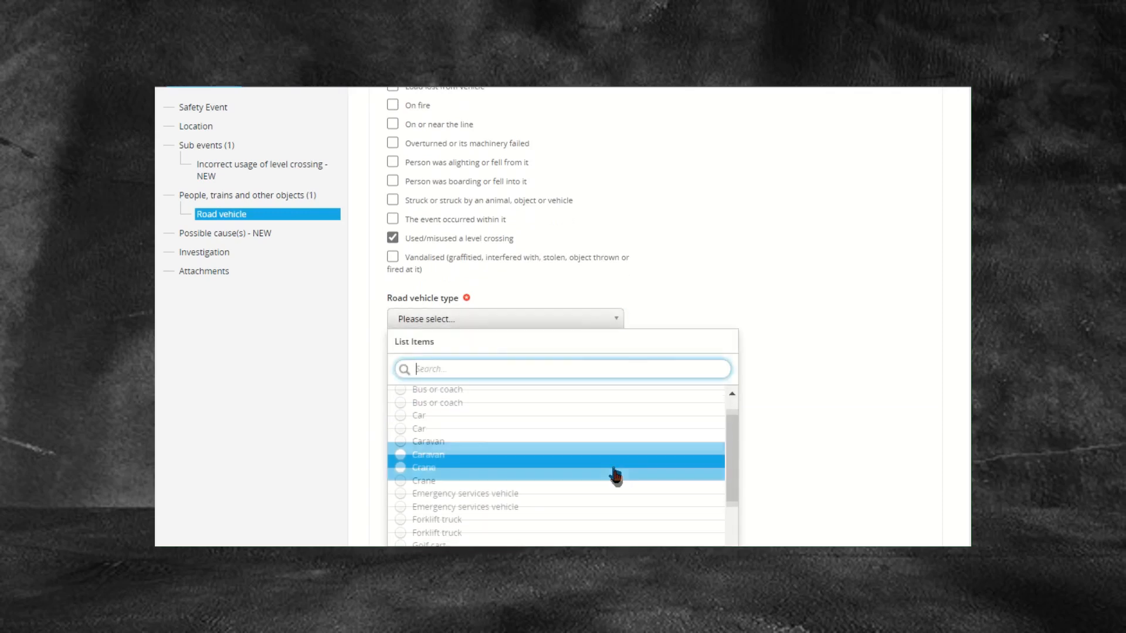
pyautogui.scroll(-3, 616, 476)
pyautogui.click(573, 510)
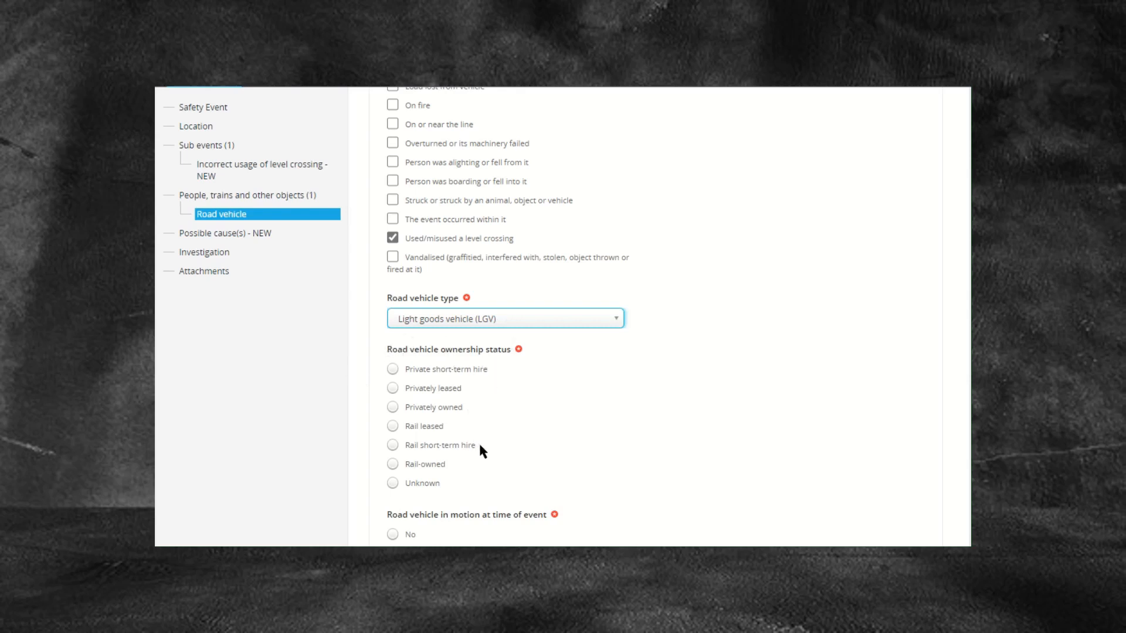
# Set the road vehicle ownership status to Unknown and answer Yes to the vehicle being in motion at the time of the event.
pyautogui.click(395, 482)
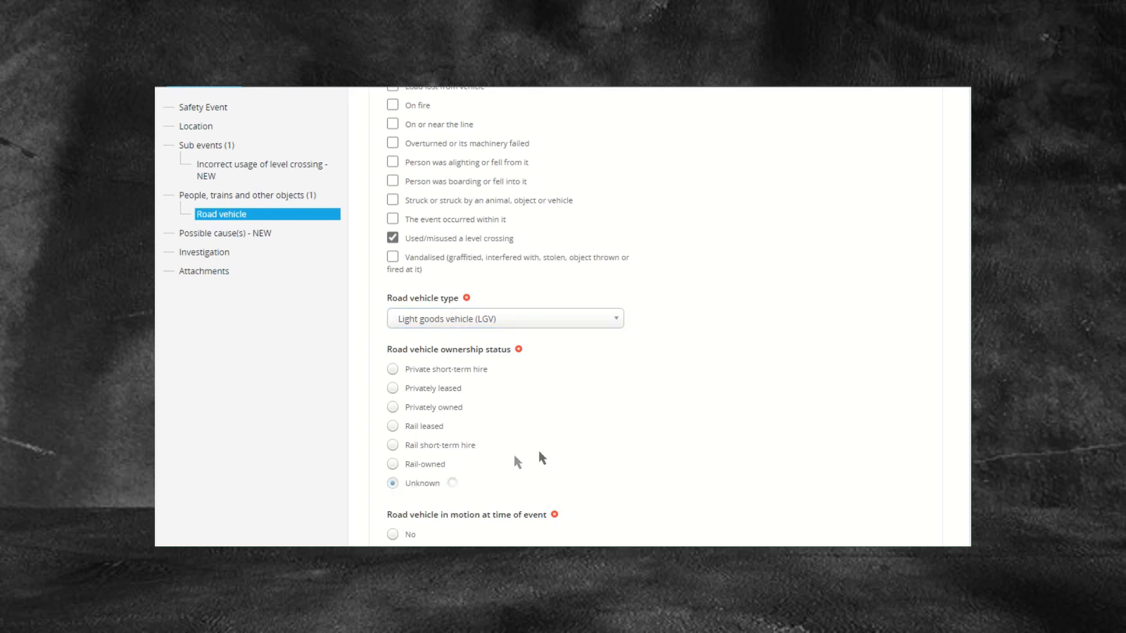
pyautogui.scroll(-1, 537, 448)
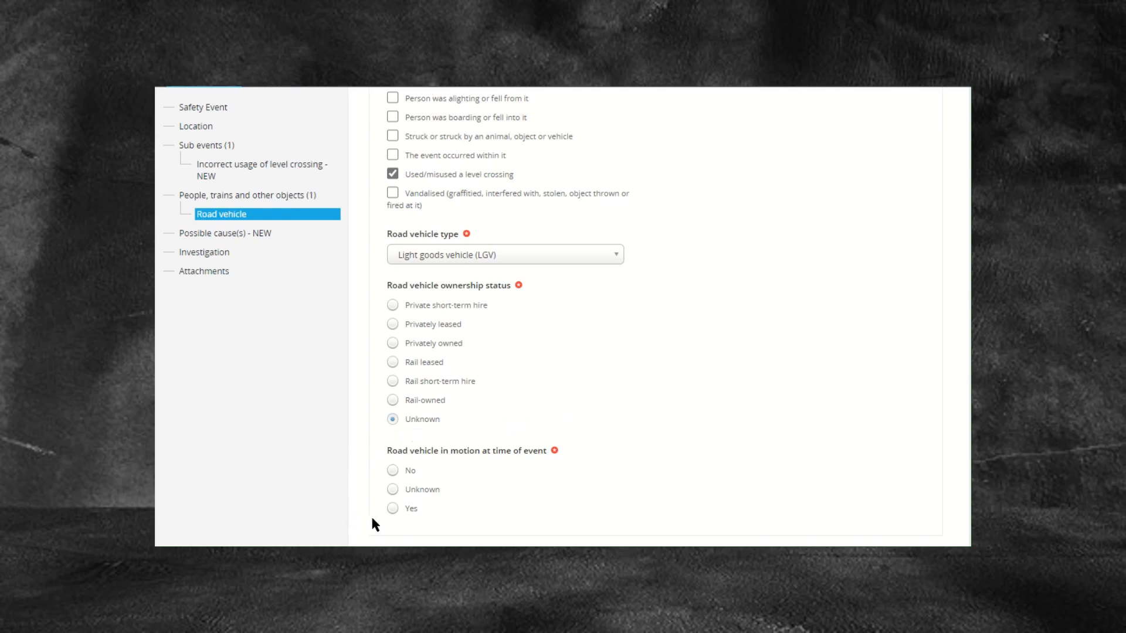
pyautogui.click(391, 508)
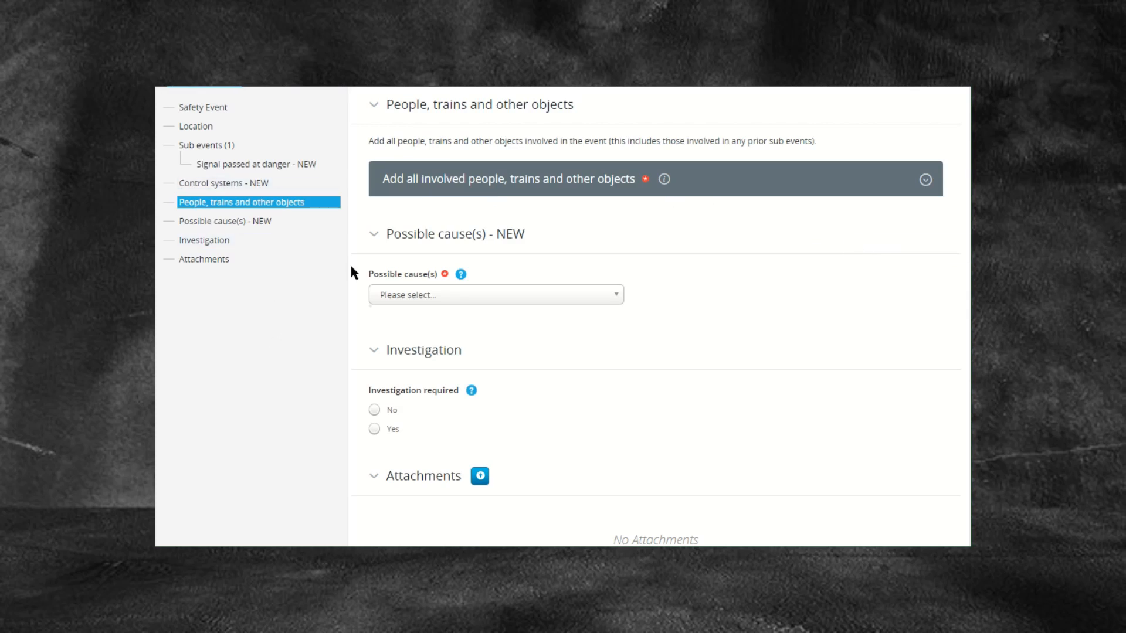
# Add a new Item or structure to the people, trains and other objects involved in the signal passed at danger event.
pyautogui.click(925, 180)
pyautogui.scroll(-1, 893, 269)
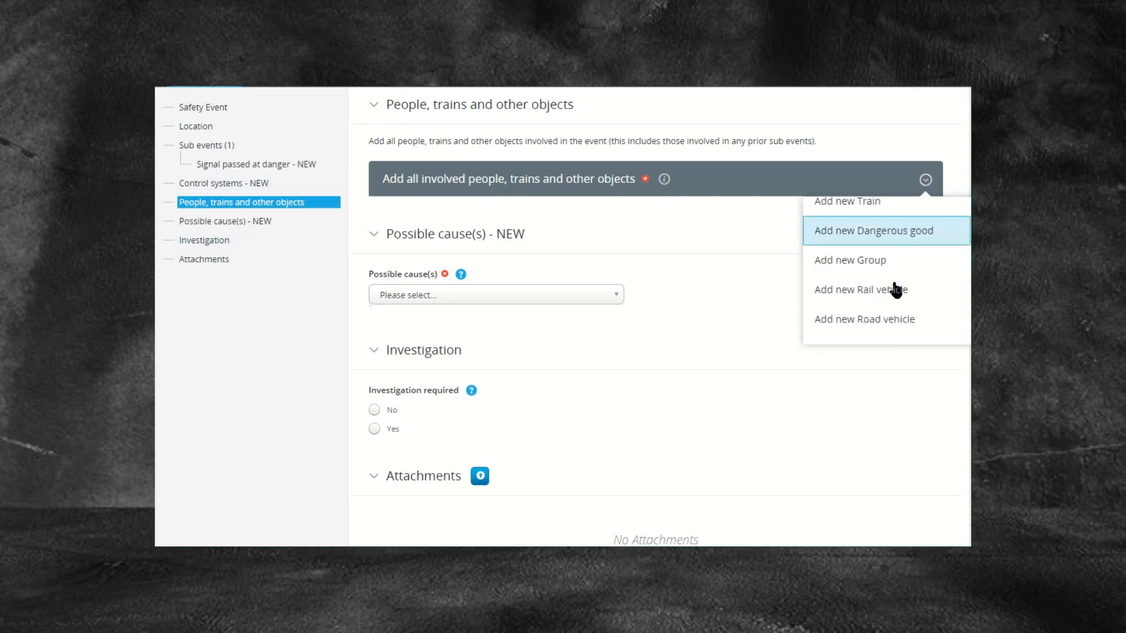
pyautogui.scroll(-2, 895, 289)
pyautogui.click(891, 296)
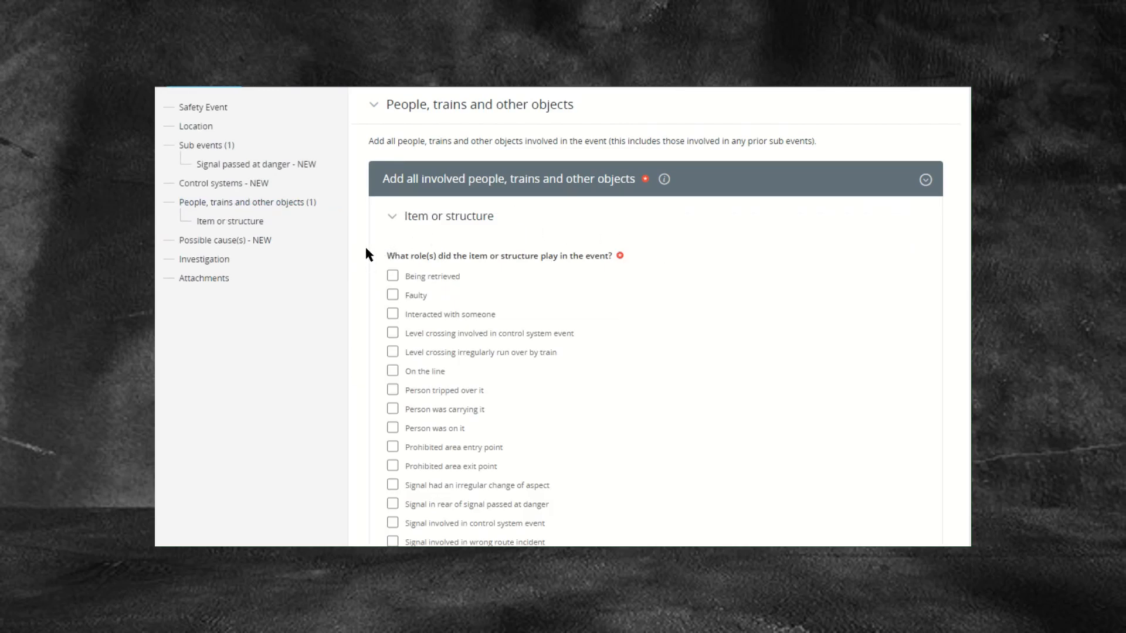
# Give the item or structure the role Signal passed at danger and set its type to Structure.
pyautogui.scroll(-1, 365, 245)
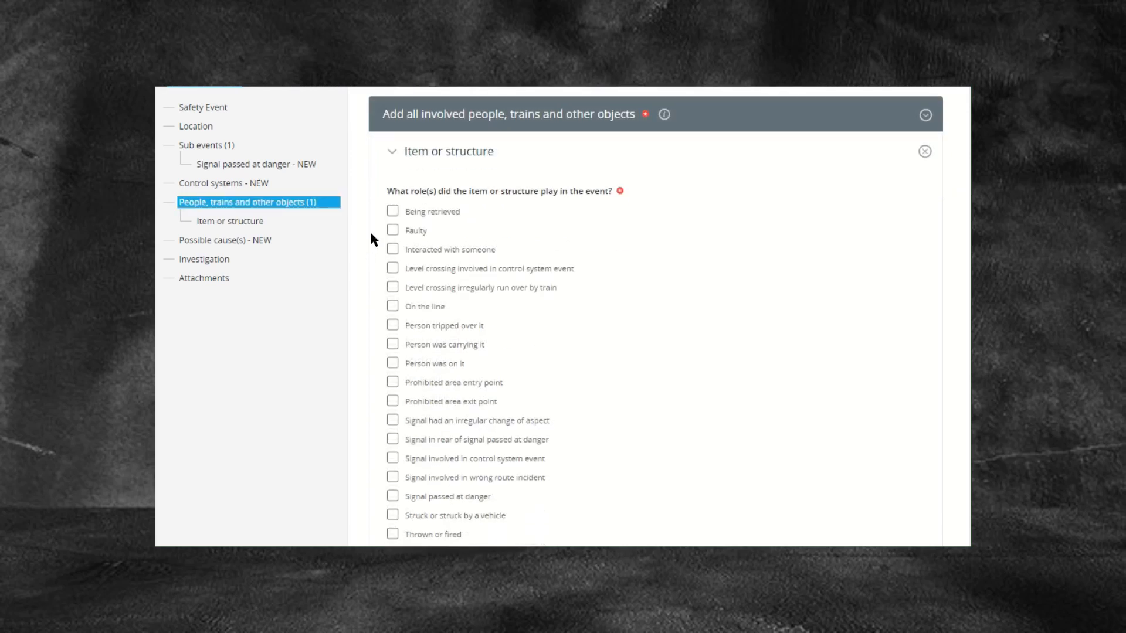
pyautogui.scroll(-1, 368, 358)
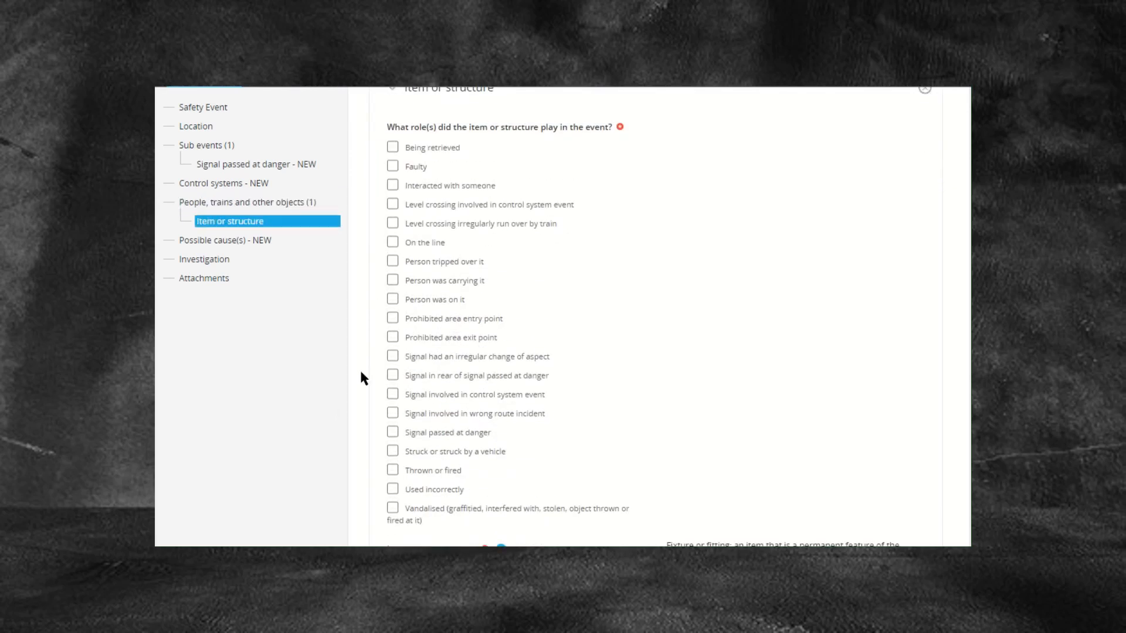
pyautogui.click(391, 432)
pyautogui.scroll(-3, 329, 455)
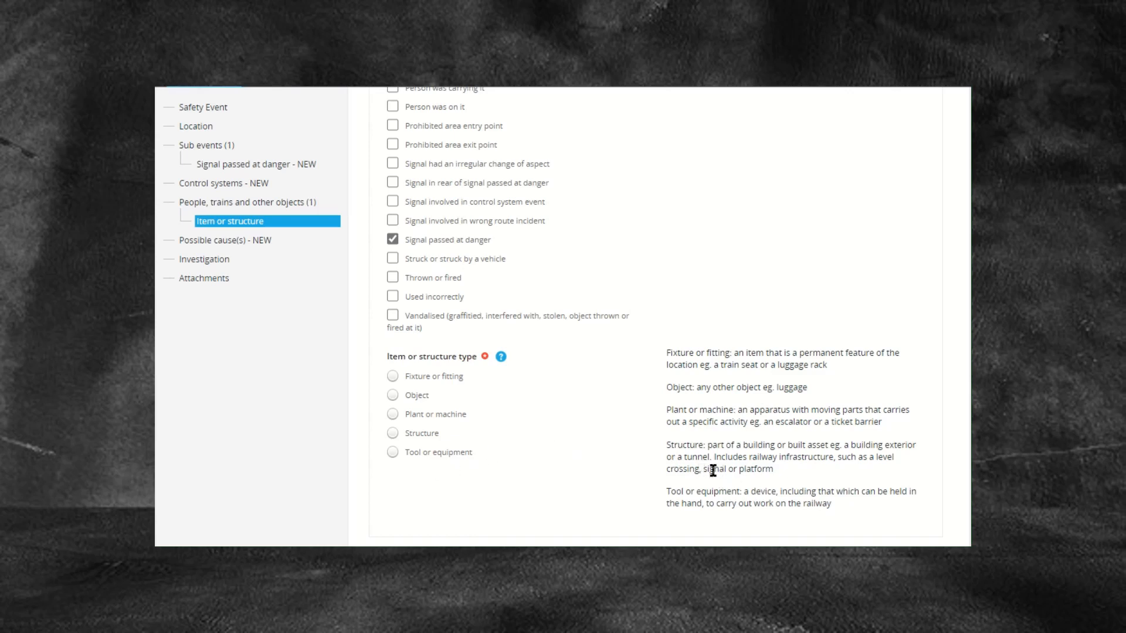
pyautogui.click(392, 433)
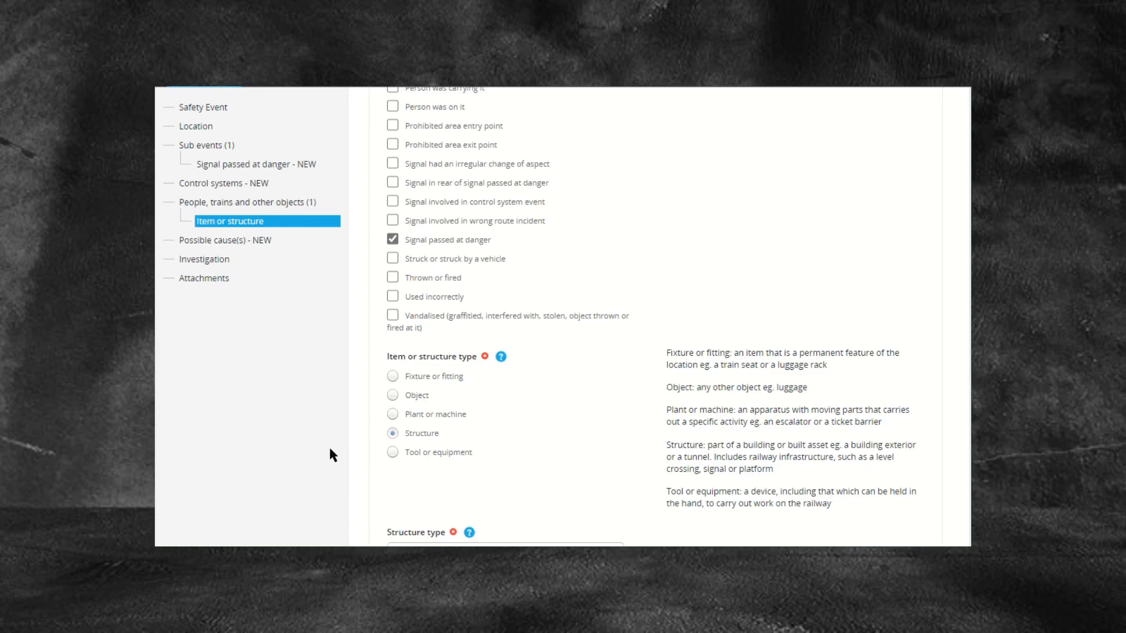
# Set the structure type of the item or structure to Signal.
pyautogui.scroll(-2, 338, 445)
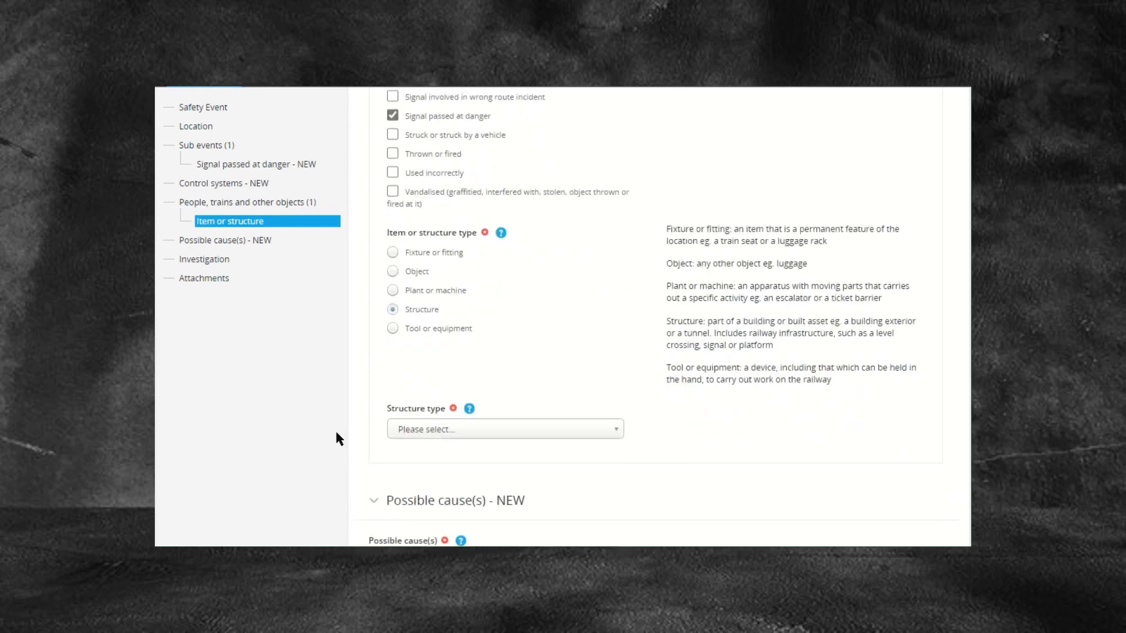
pyautogui.scroll(1, 337, 433)
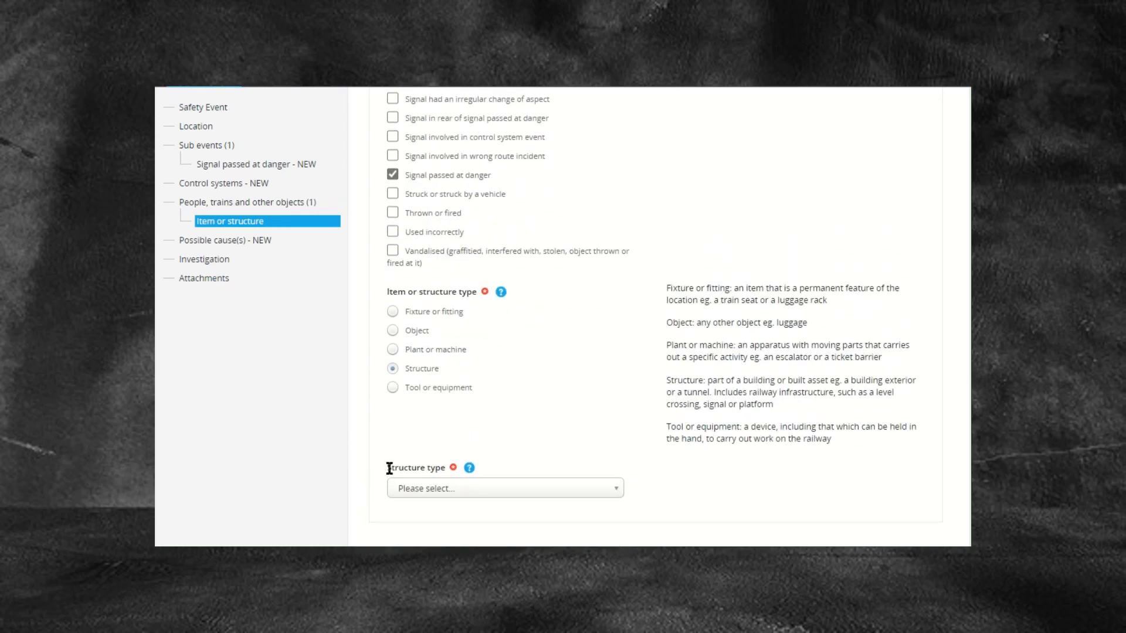
pyautogui.click(595, 491)
pyautogui.scroll(-2, 674, 478)
pyautogui.scroll(-5, 646, 469)
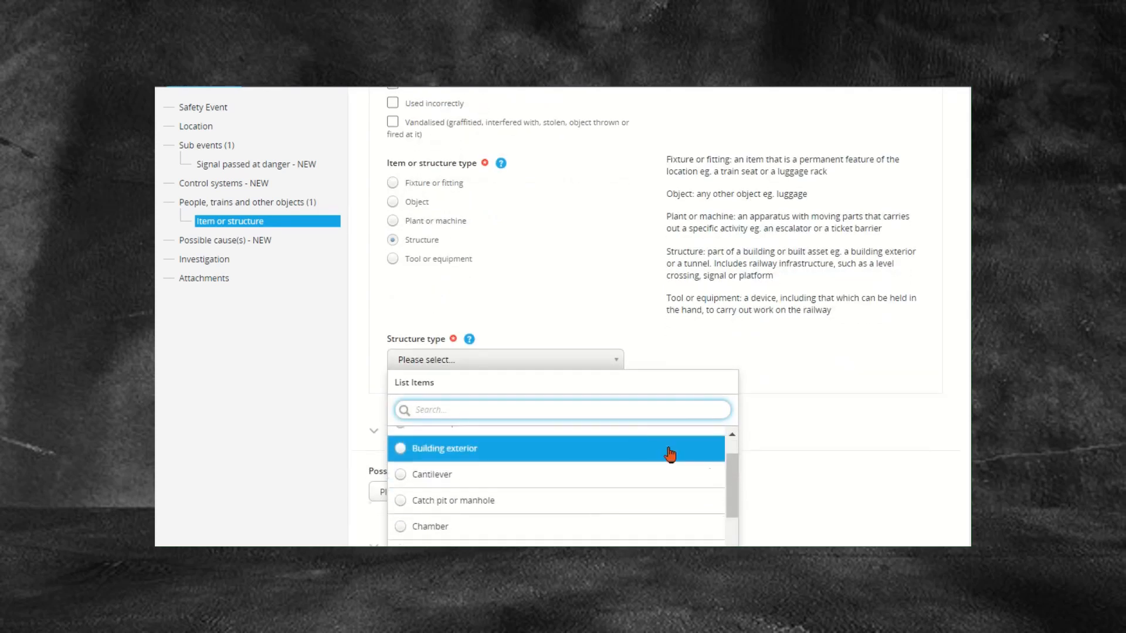
pyautogui.scroll(-8, 645, 498)
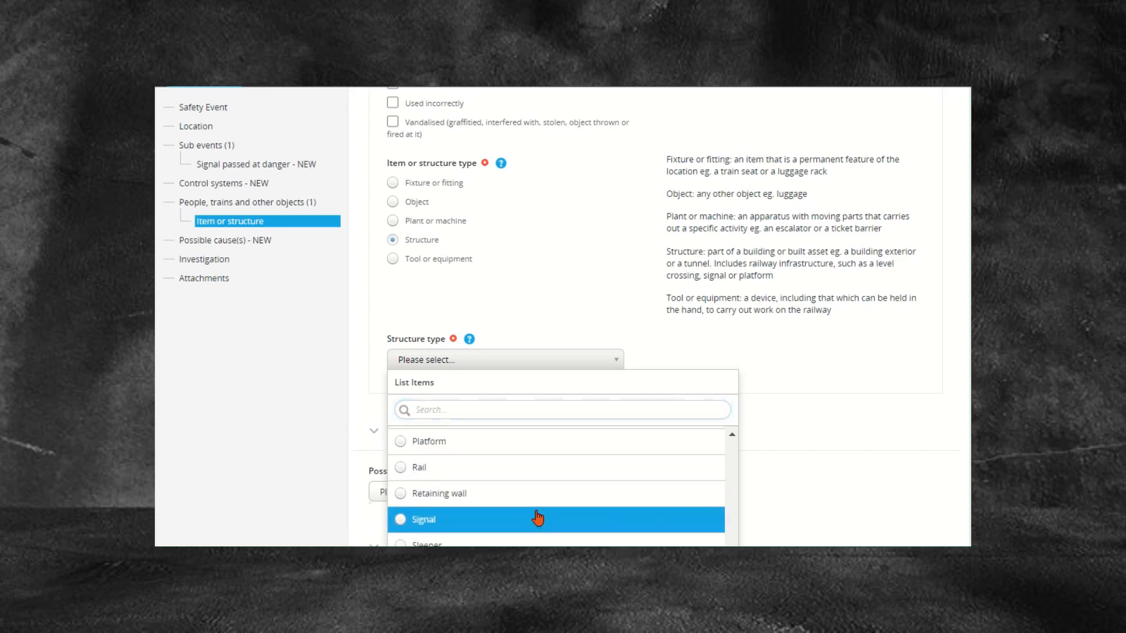
pyautogui.click(535, 520)
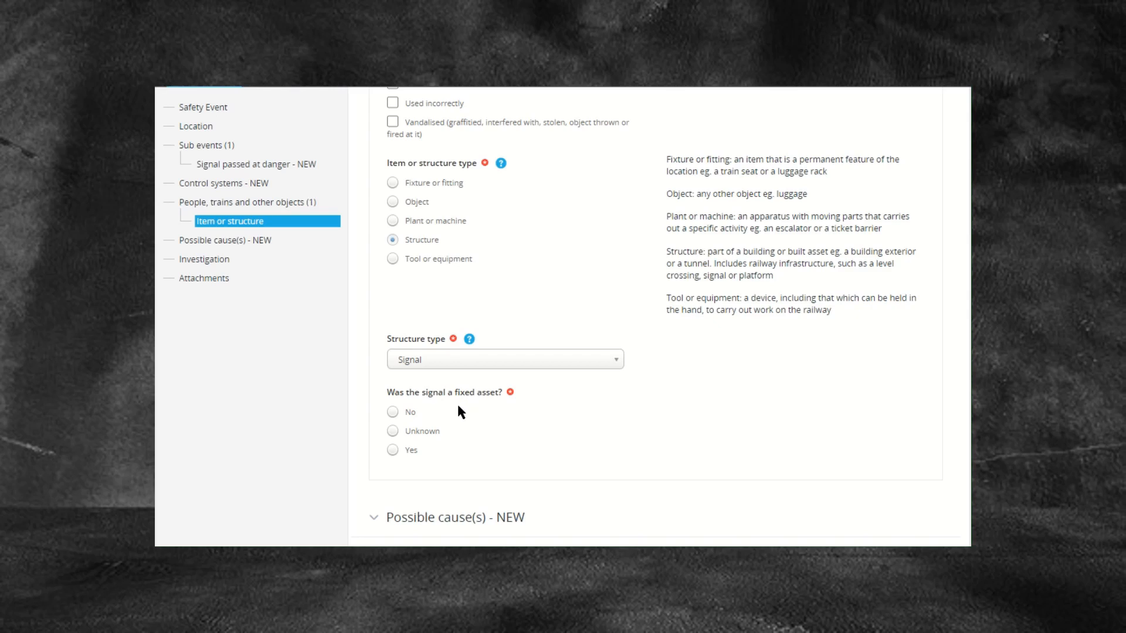
# Mark the signal as a fixed asset, search for WM105 and choose WM105(CO)EUSTON STN as the signal.
pyautogui.click(392, 450)
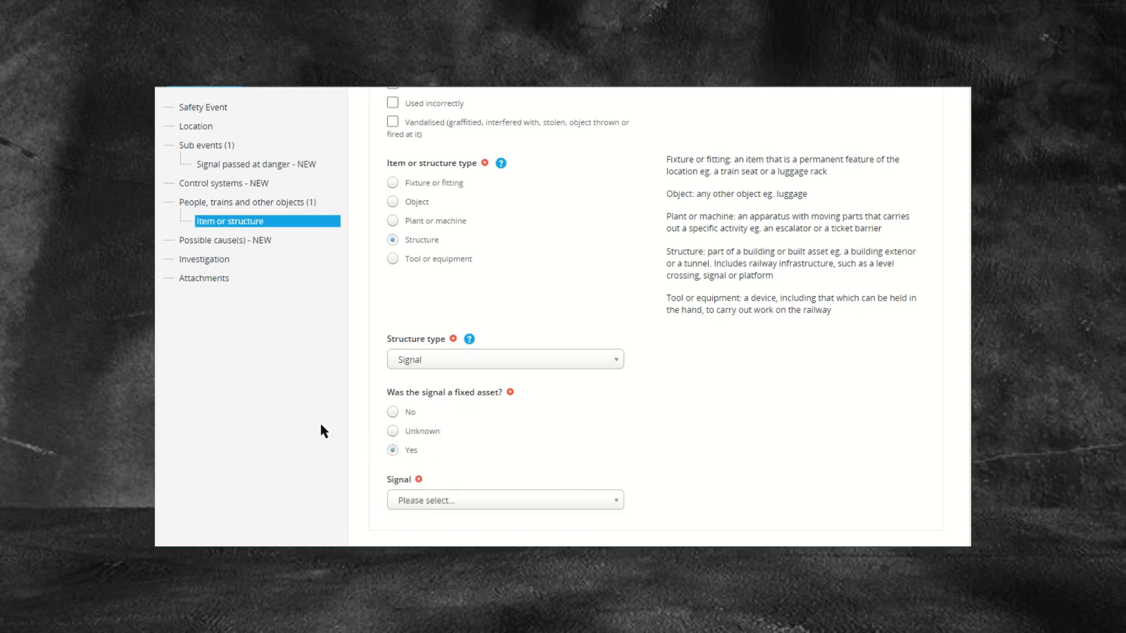
pyautogui.scroll(-1, 283, 417)
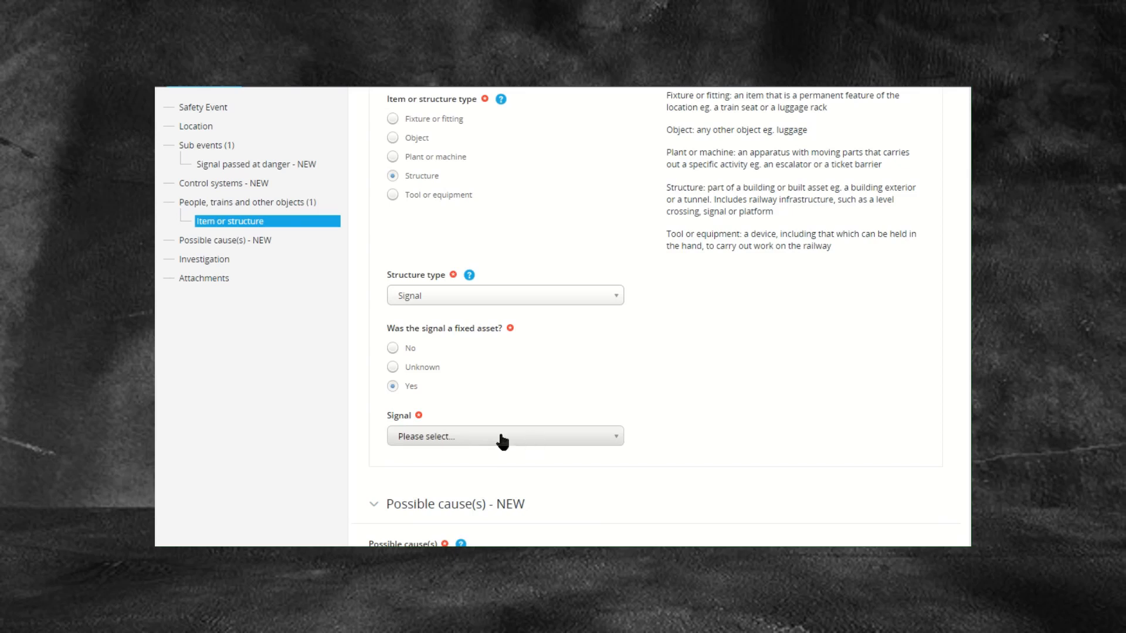
pyautogui.scroll(1, 675, 440)
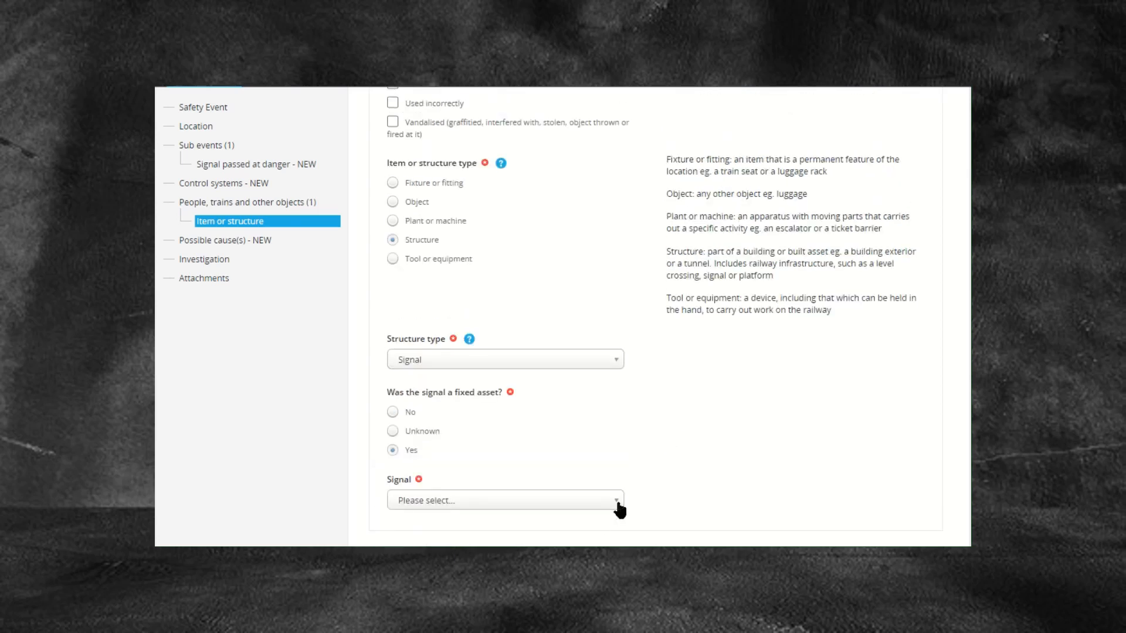
pyautogui.click(608, 503)
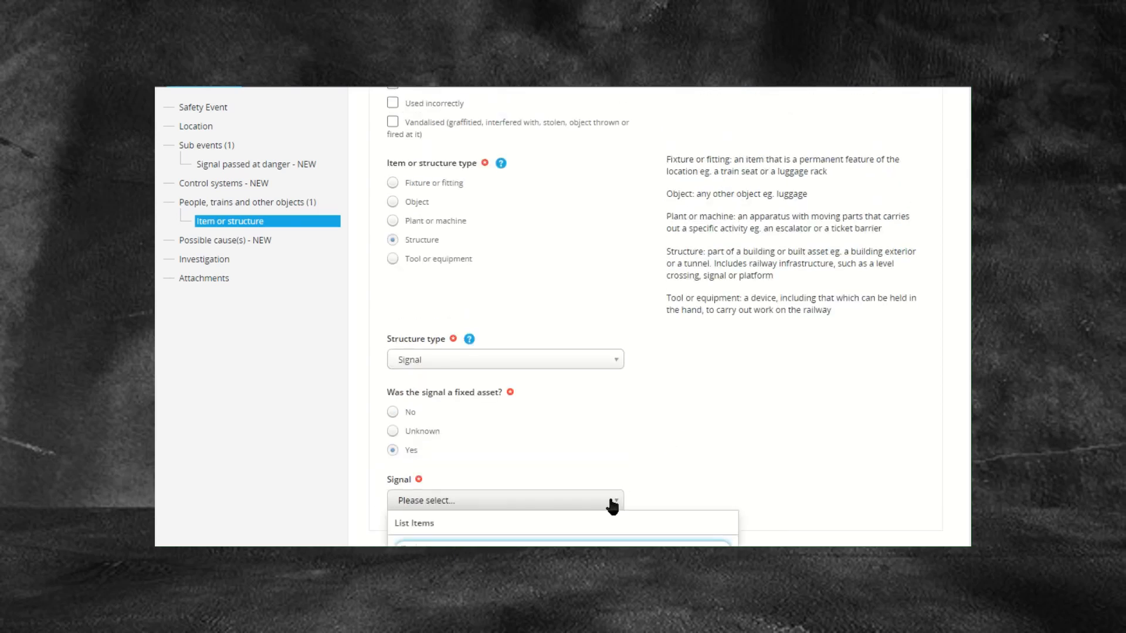
pyautogui.scroll(-2, 616, 481)
pyautogui.scroll(-2, 671, 442)
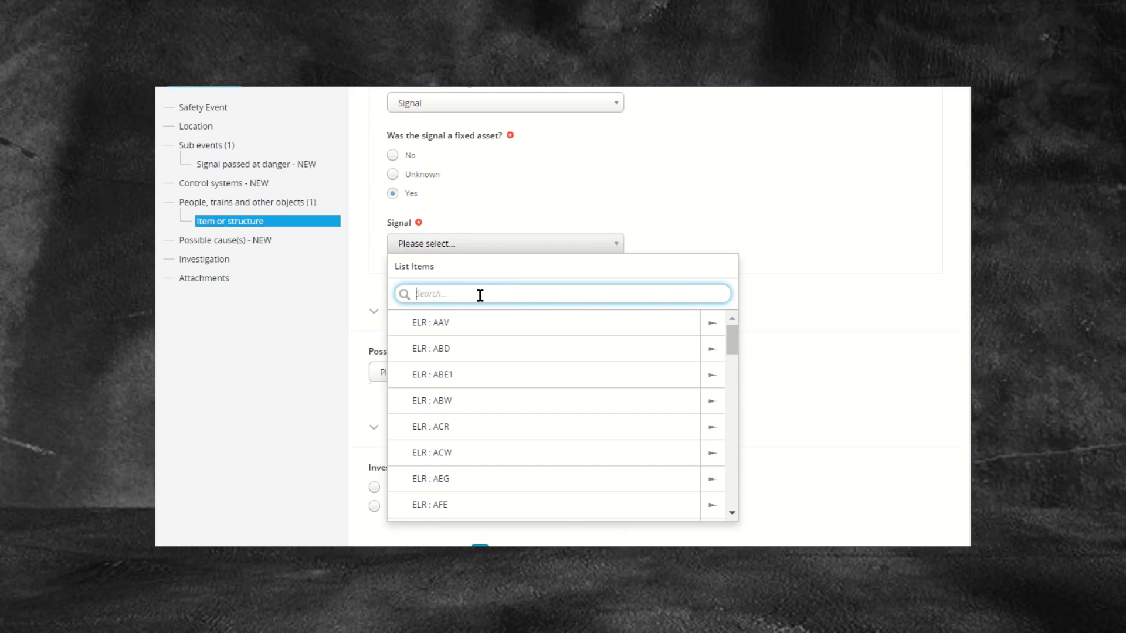
pyautogui.write('WM105')
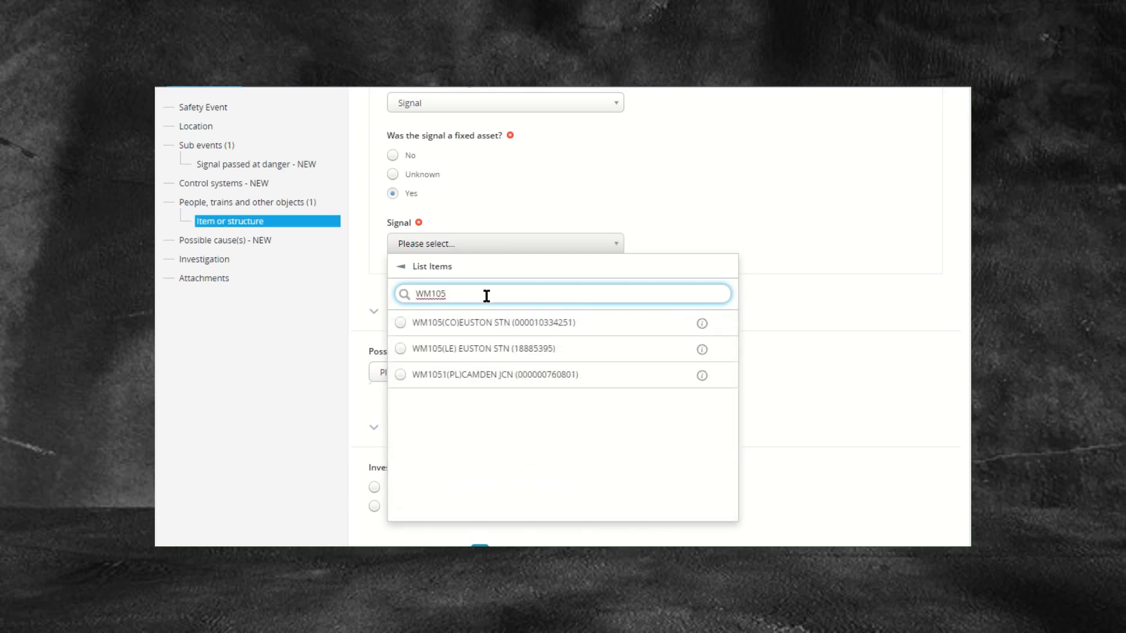
pyautogui.click(570, 323)
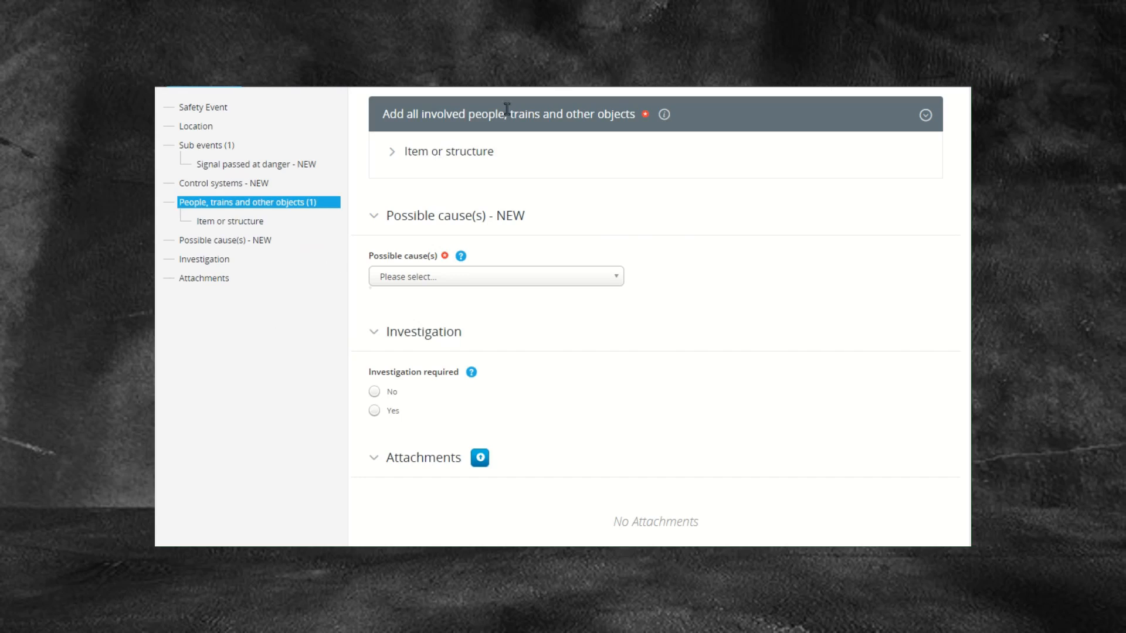
# Add a new Train to the people, trains and other objects involved in the event.
pyautogui.click(925, 116)
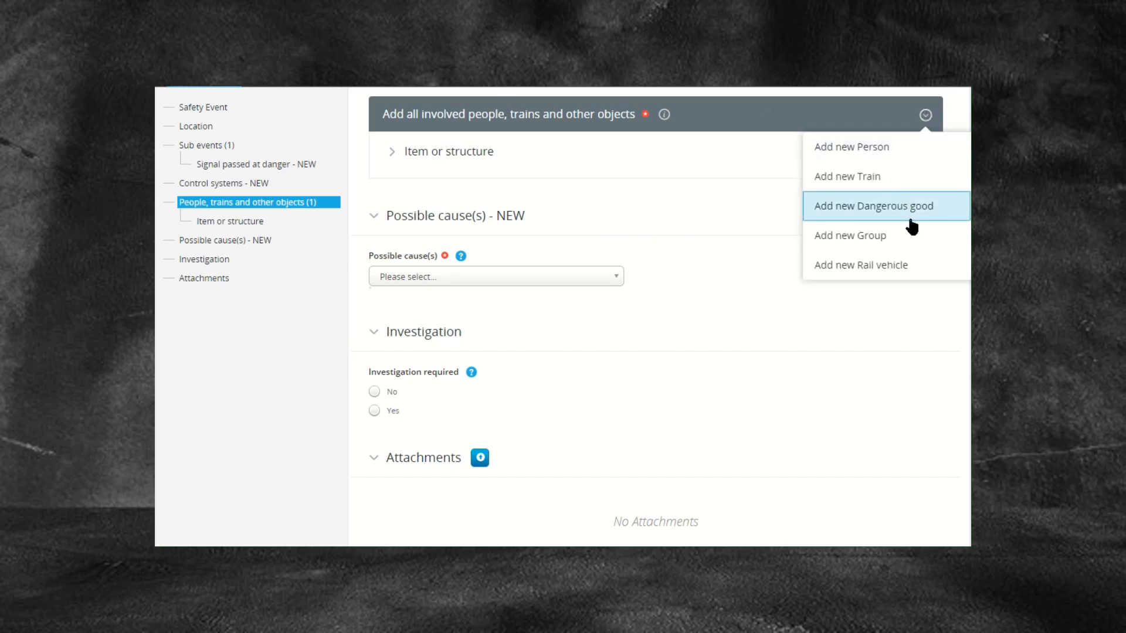
pyautogui.scroll(-3, 912, 226)
pyautogui.scroll(-1, 907, 228)
pyautogui.scroll(2, 906, 228)
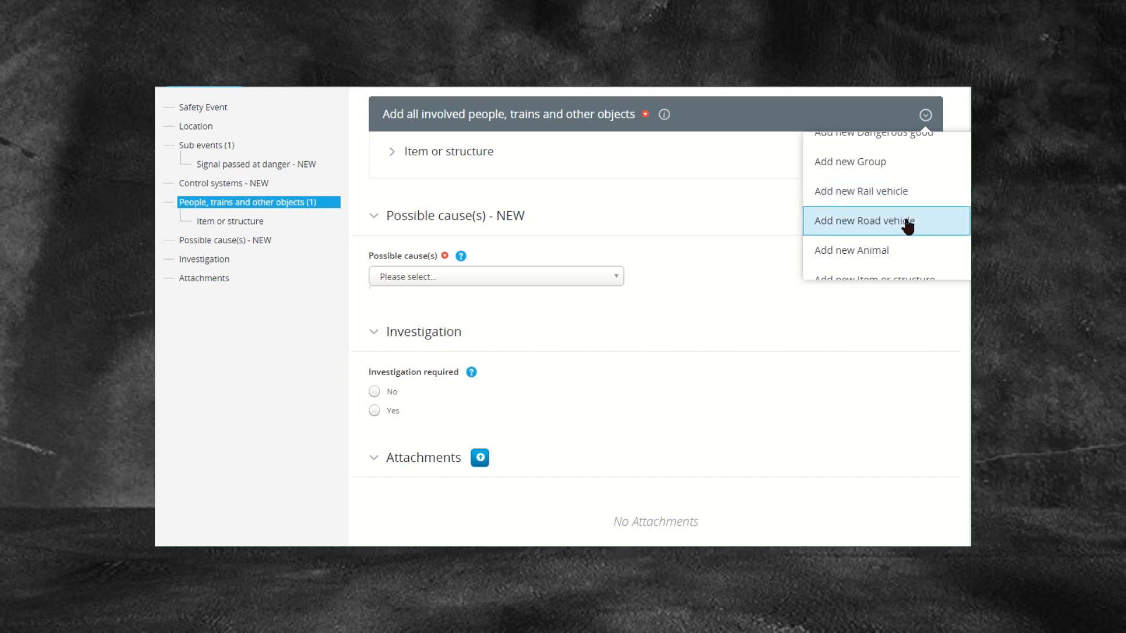
pyautogui.scroll(1, 909, 227)
pyautogui.scroll(2, 903, 214)
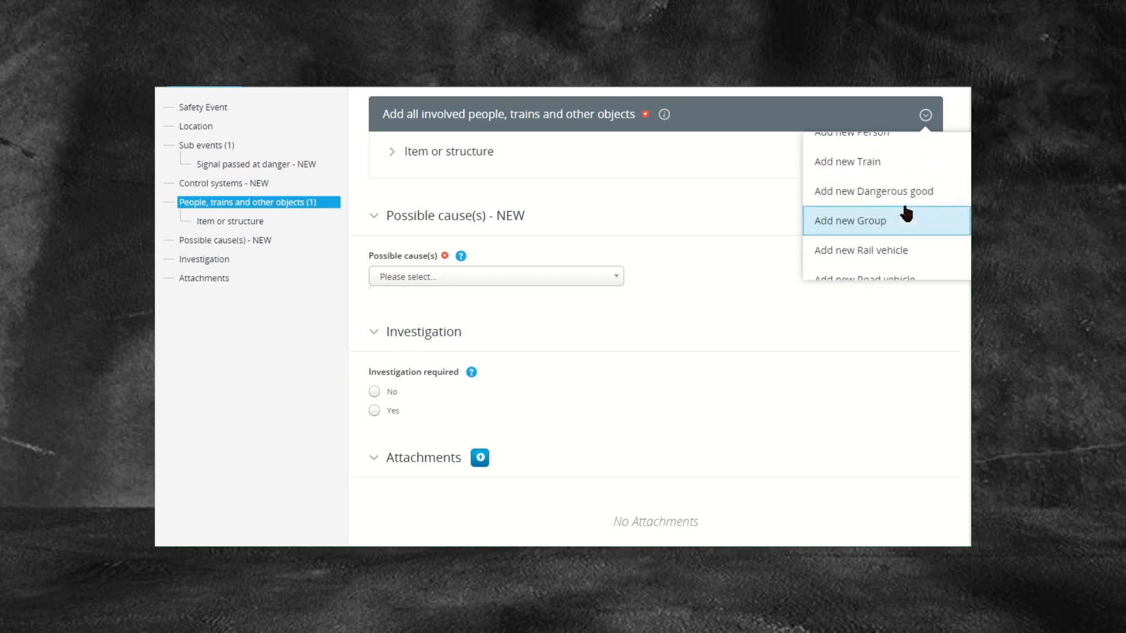
pyautogui.click(877, 157)
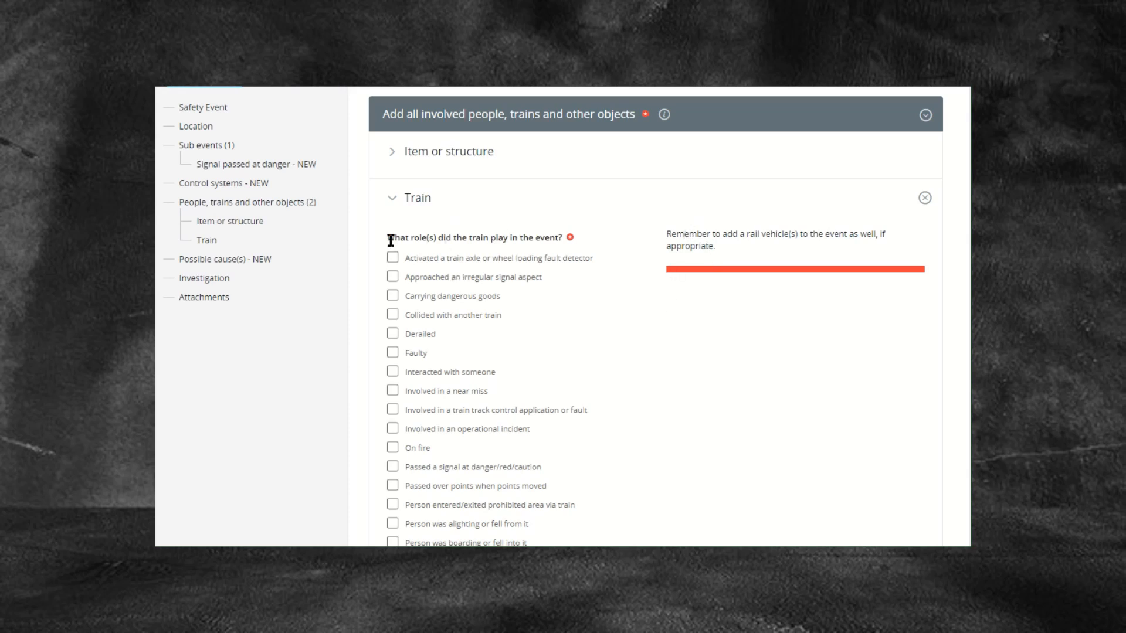
# Give the train the roles Passed a signal at danger/red/caution and Involved in a train track control application or fault.
pyautogui.scroll(-1, 594, 353)
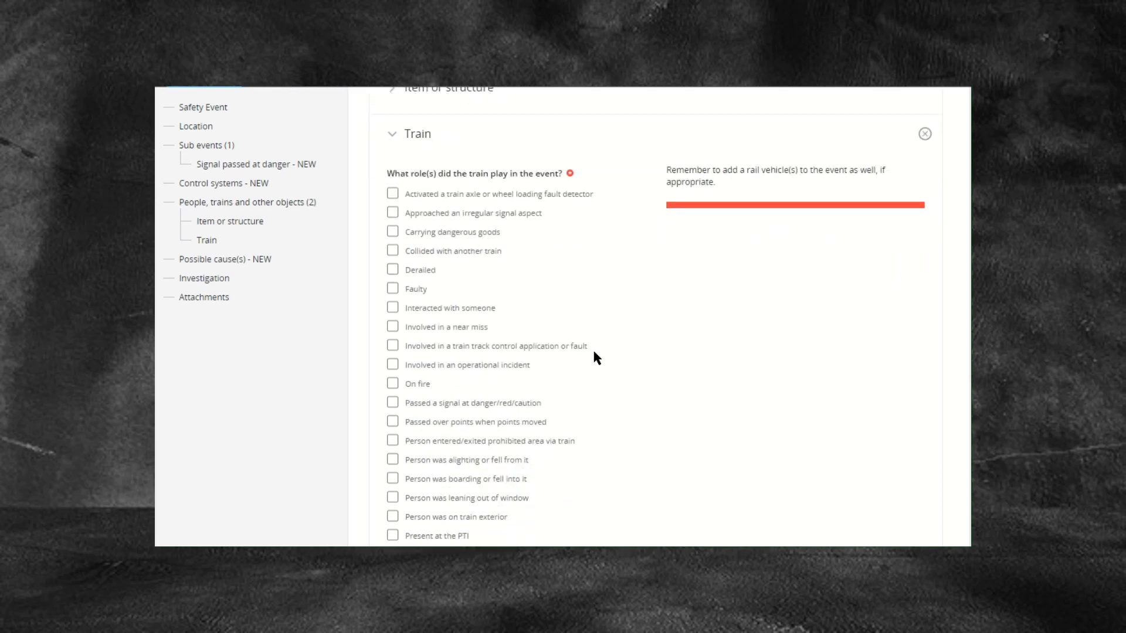
pyautogui.scroll(-1, 602, 364)
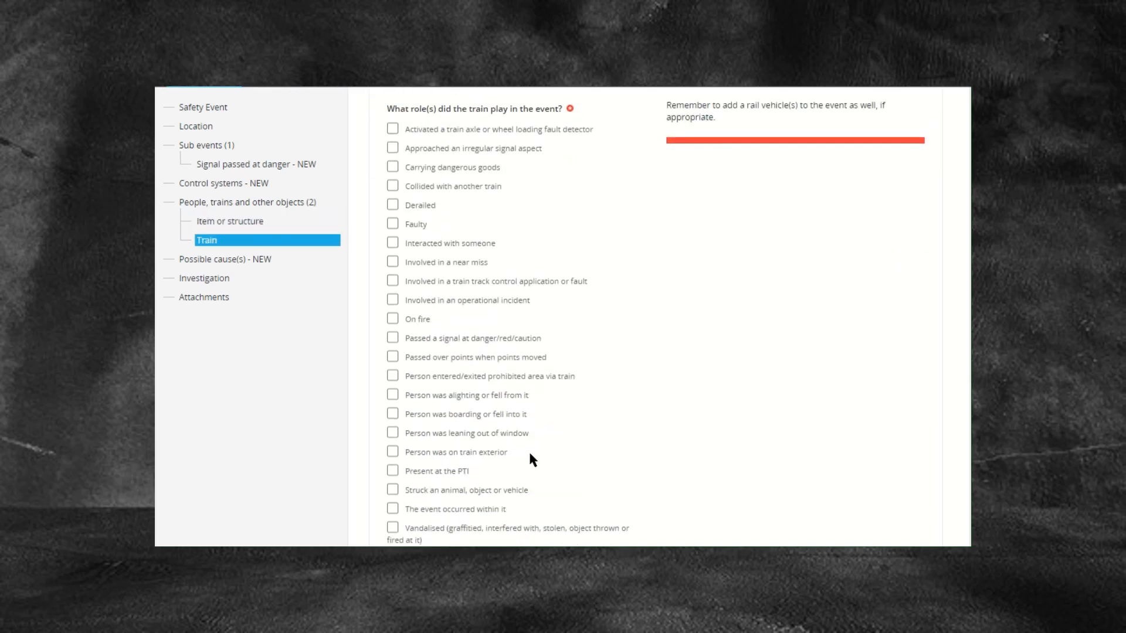
pyautogui.click(392, 339)
pyautogui.click(393, 281)
# Answer No to the train having a reporting number and set the train type to Empty coaching stock.
pyautogui.scroll(-5, 762, 378)
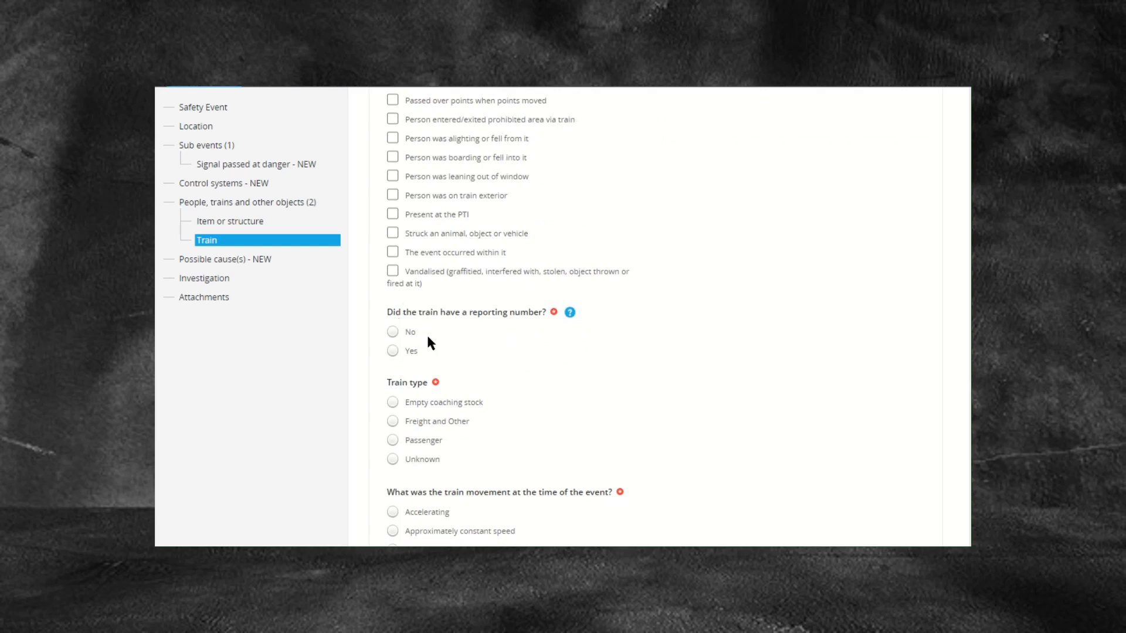
pyautogui.click(393, 351)
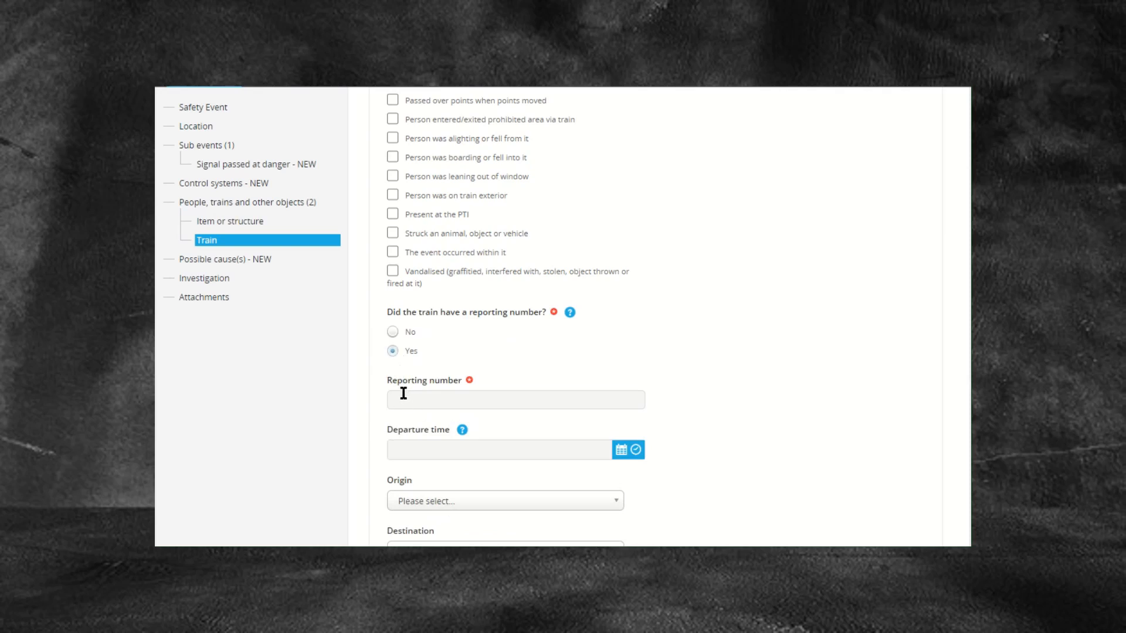
pyautogui.click(393, 332)
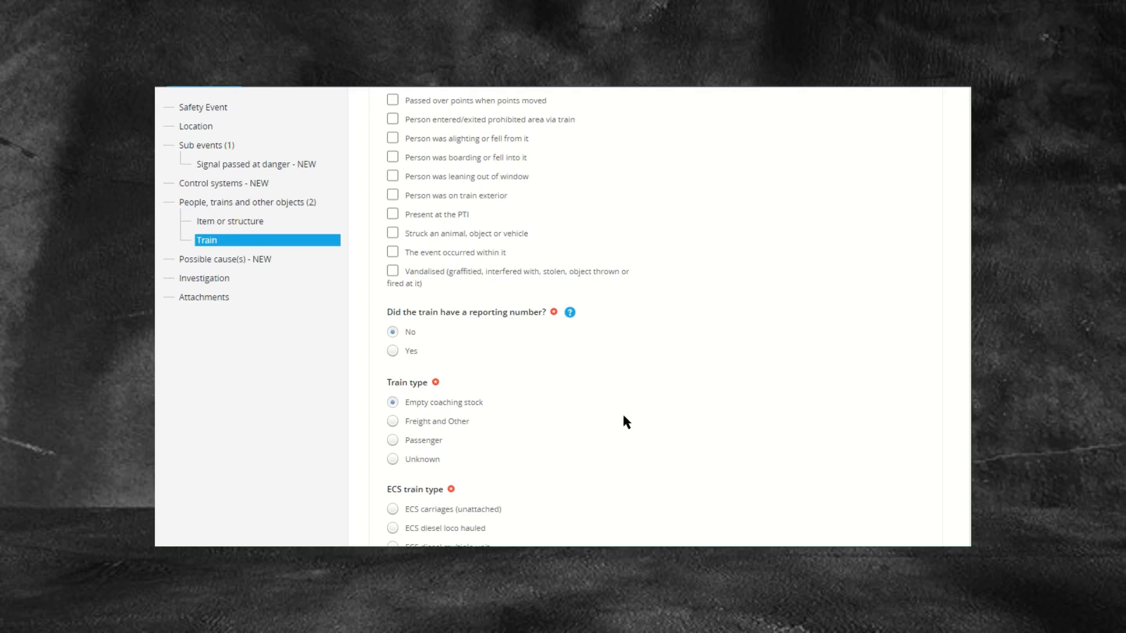
# Examine the train's ECS train type and movement options and browse the organisations available as train operator.
pyautogui.scroll(-3, 623, 417)
pyautogui.scroll(1, 620, 416)
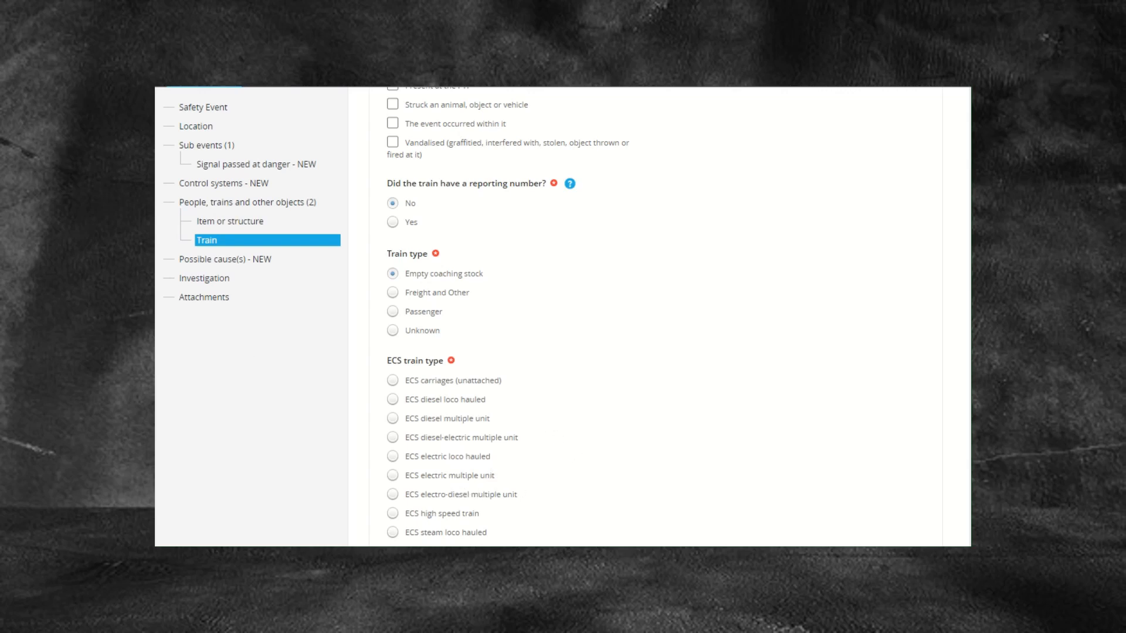
pyautogui.scroll(-3, 723, 287)
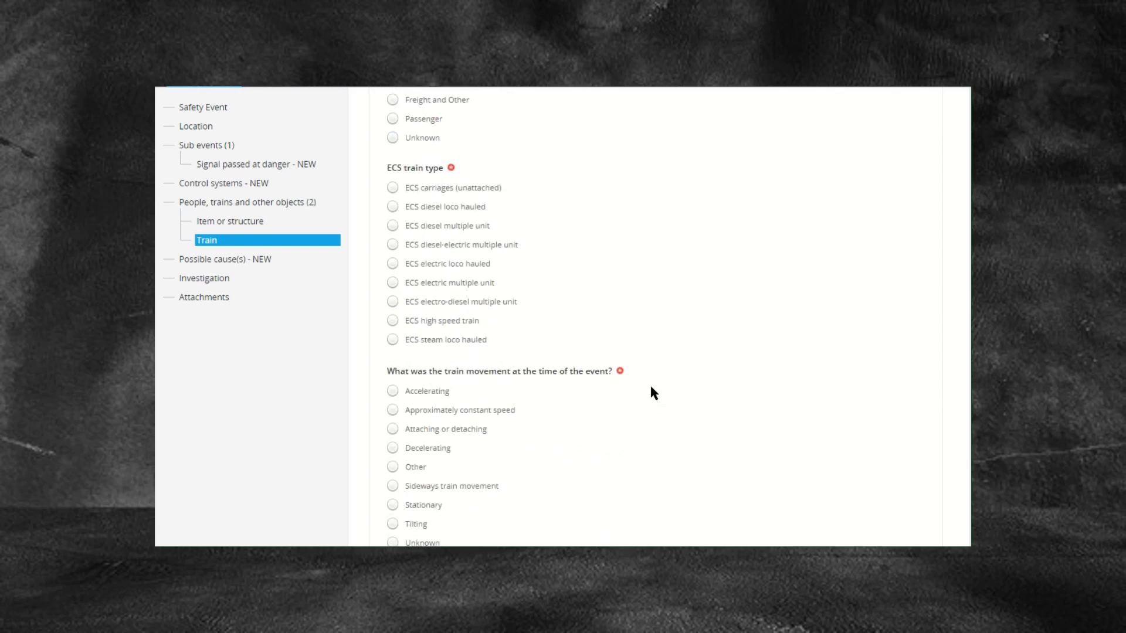
pyautogui.scroll(-1, 655, 394)
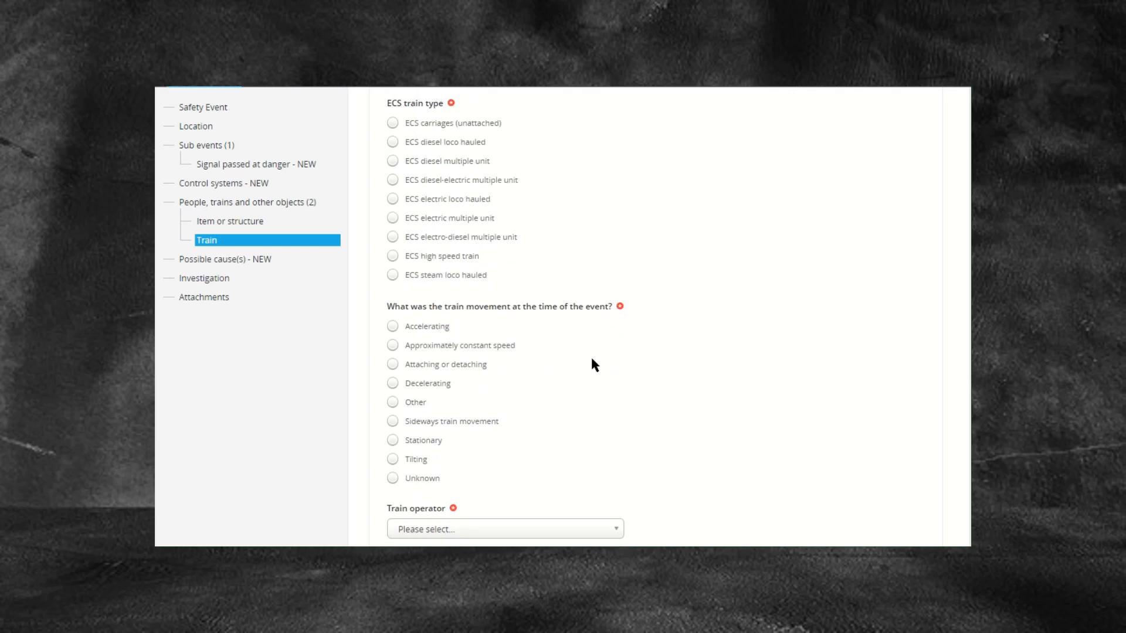
pyautogui.scroll(-1, 600, 379)
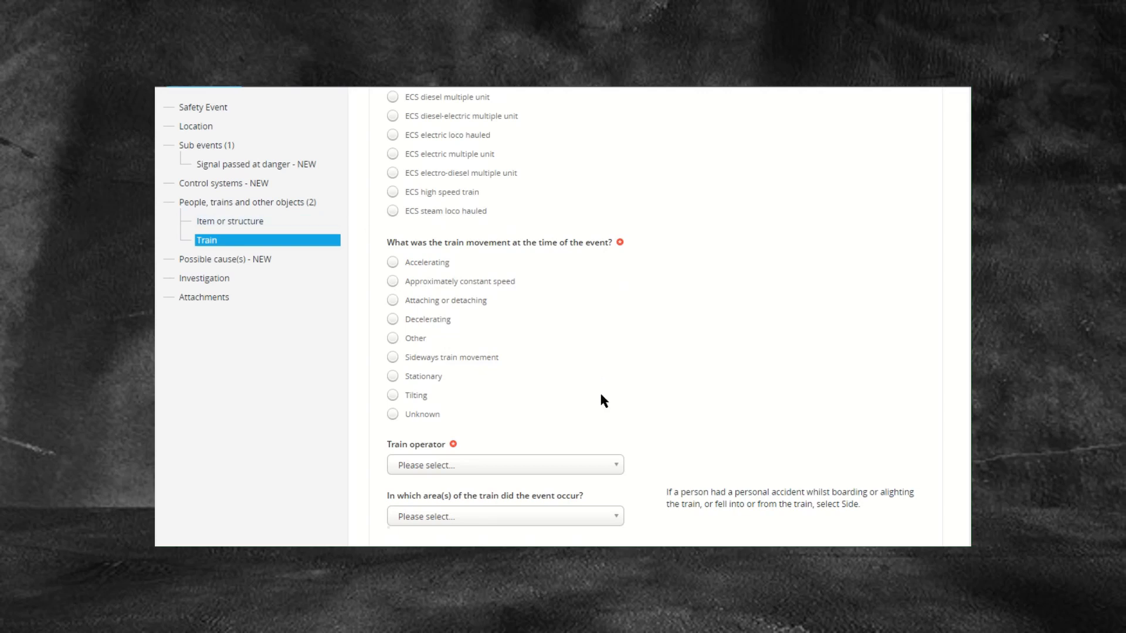
pyautogui.click(609, 468)
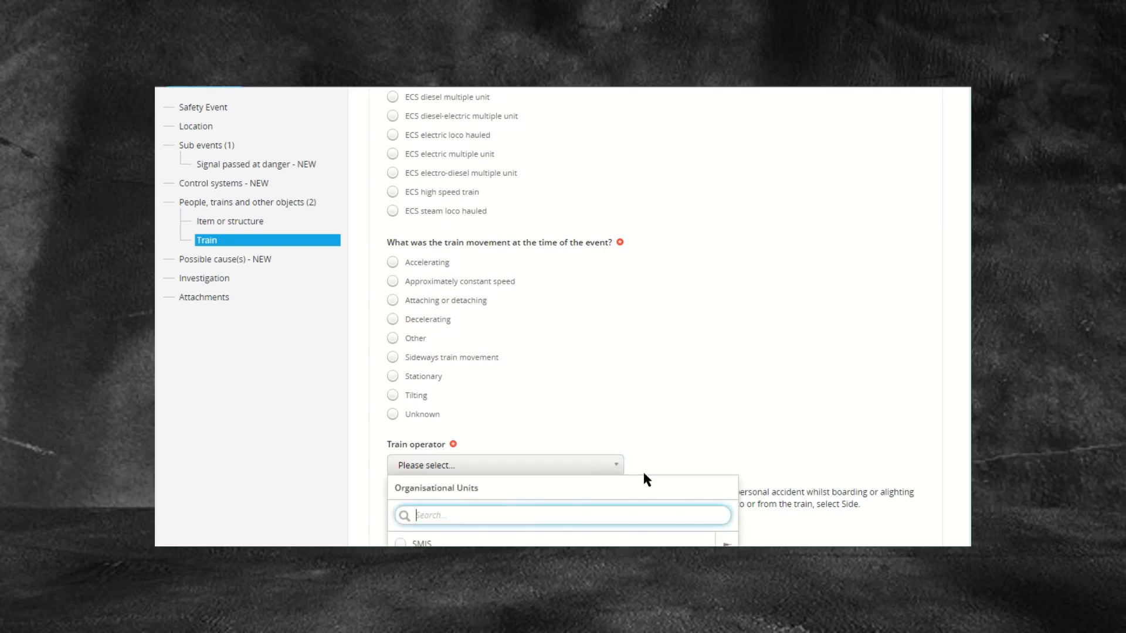
pyautogui.scroll(-2, 643, 473)
pyautogui.click(726, 416)
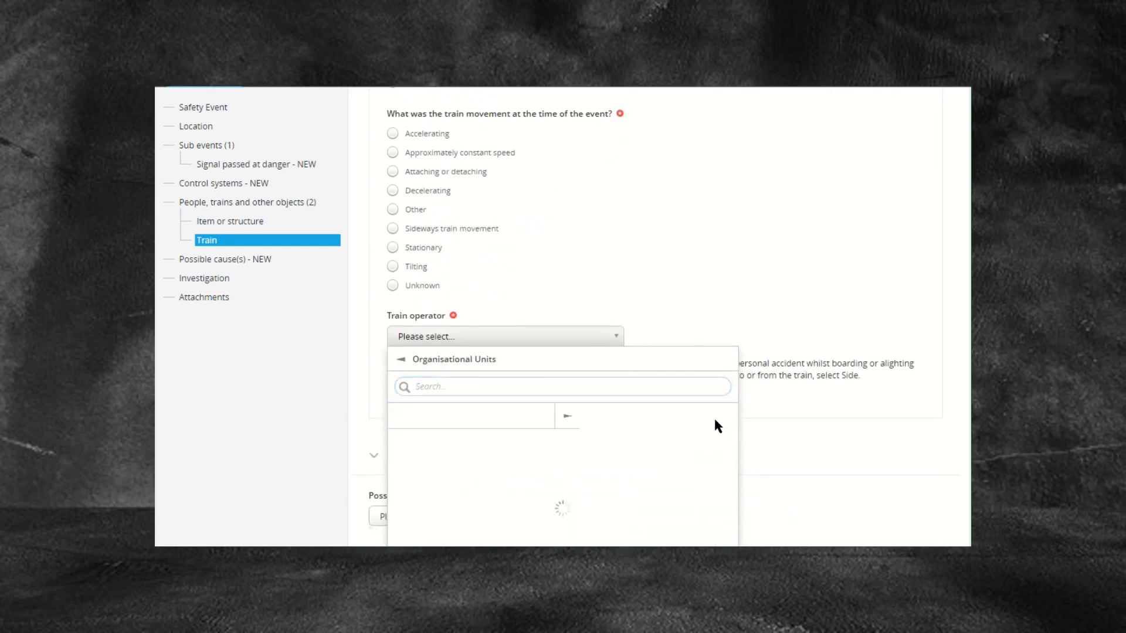
pyautogui.scroll(-6, 628, 462)
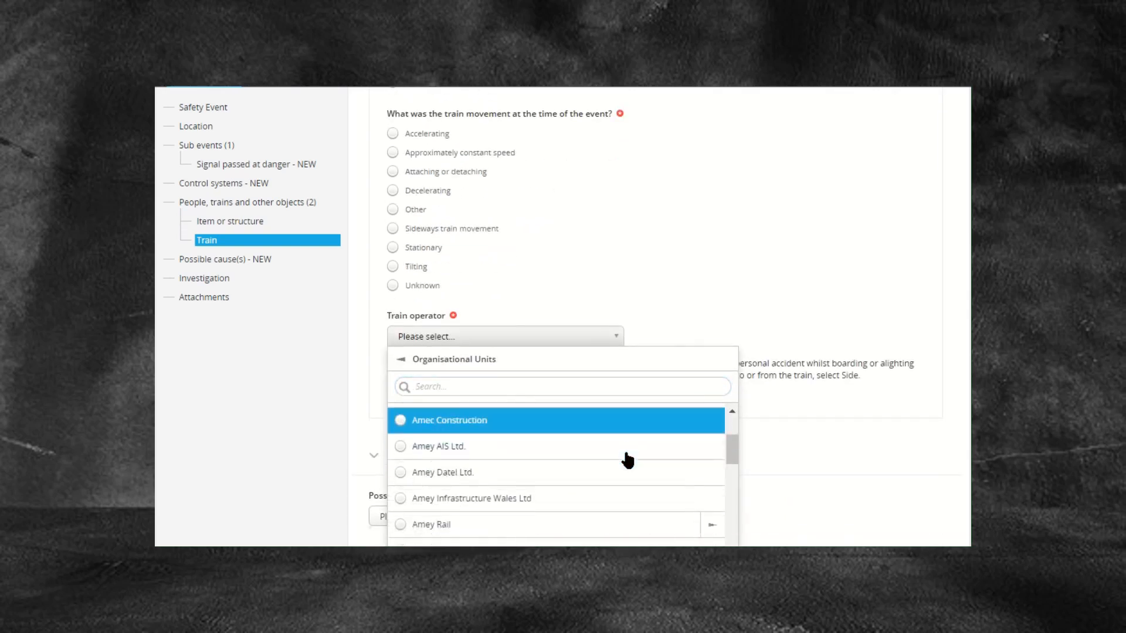
pyautogui.scroll(-3, 626, 459)
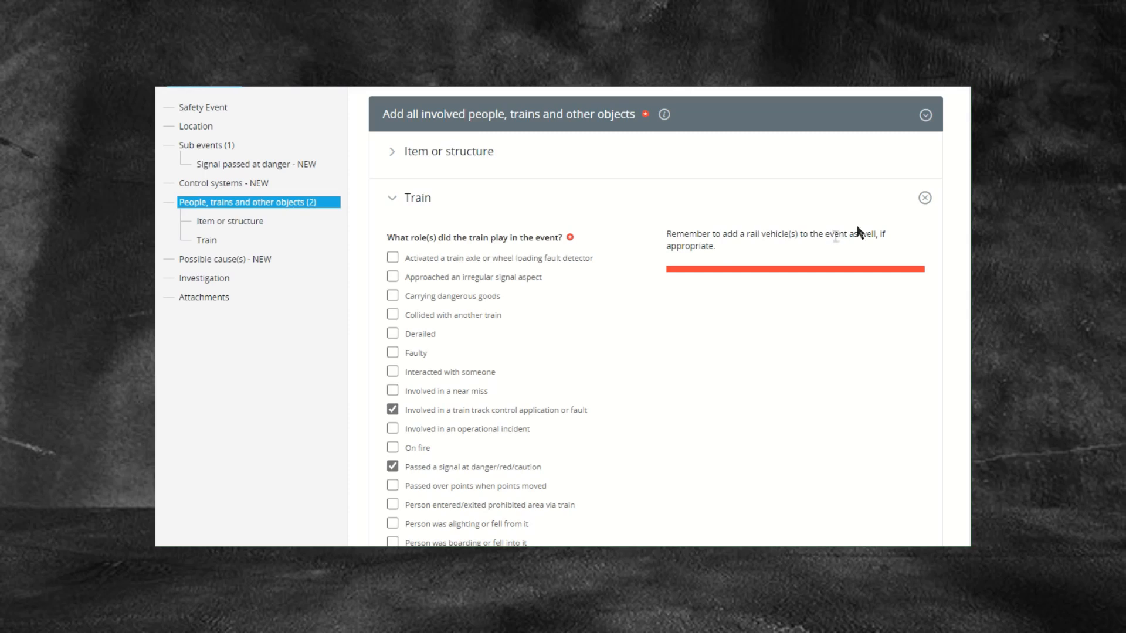
# Collapse the Train section and add a new Rail vehicle to the event.
pyautogui.click(391, 198)
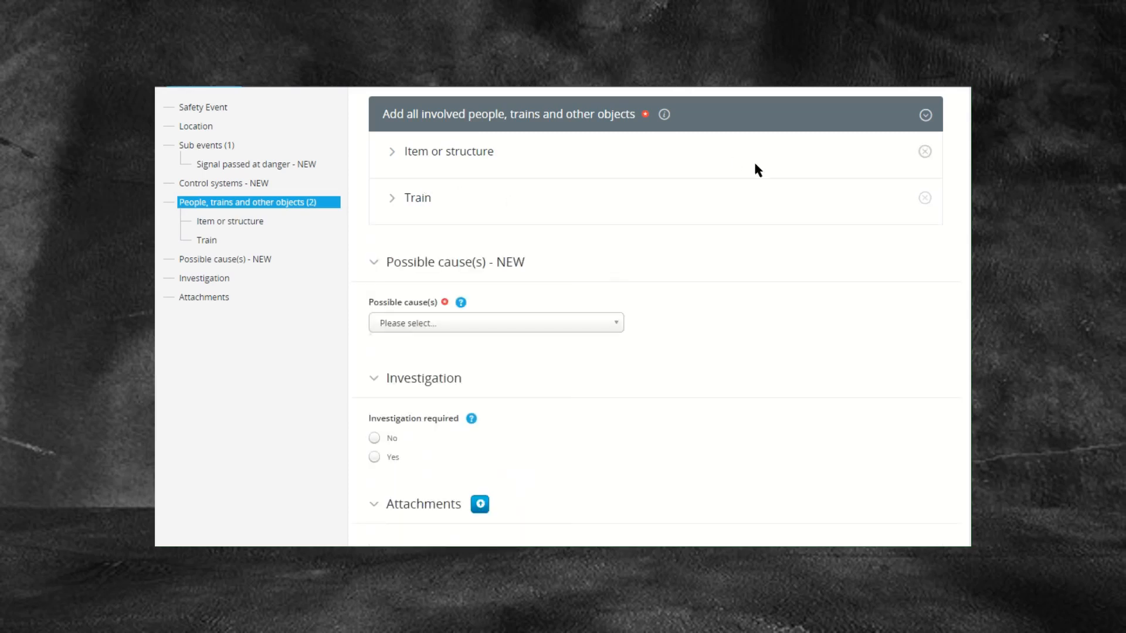
pyautogui.click(925, 114)
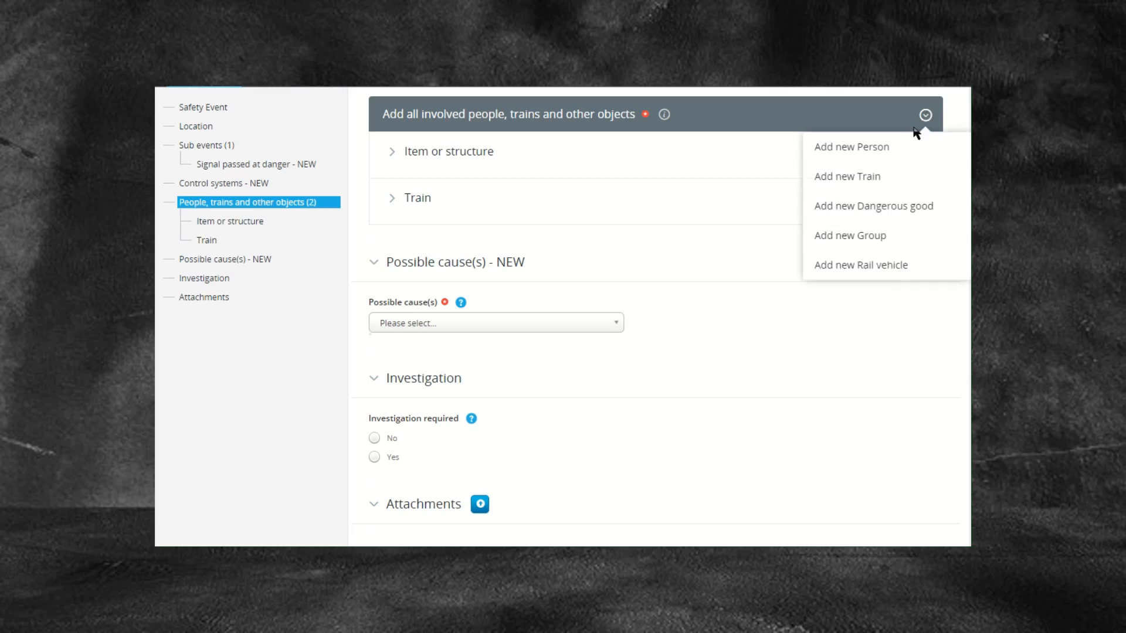
pyautogui.click(885, 263)
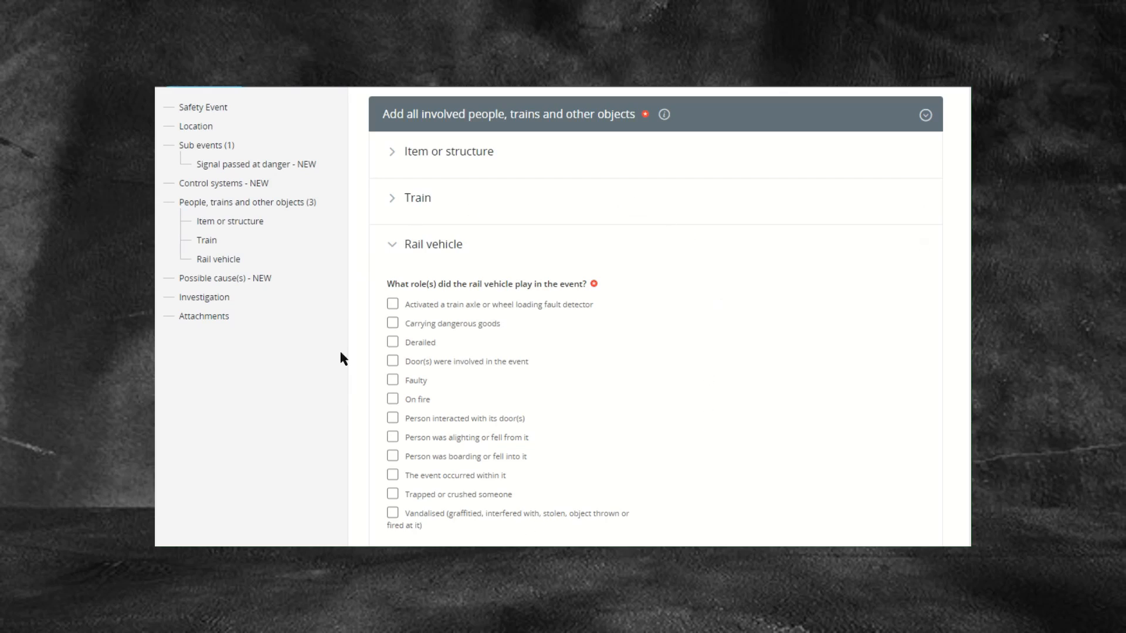
# Give the rail vehicle the role Carrying dangerous goods.
pyautogui.click(392, 323)
pyautogui.scroll(-2, 333, 408)
pyautogui.scroll(-1, 396, 371)
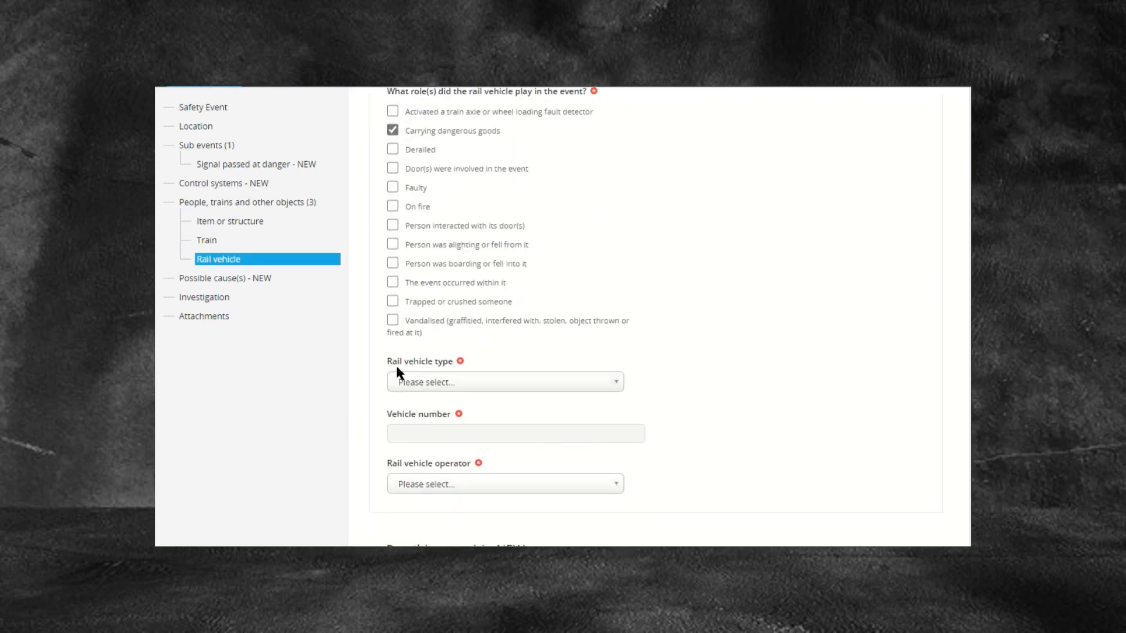
# Examine the available rail vehicle types and browse the organisations available as rail vehicle operator.
pyautogui.click(480, 387)
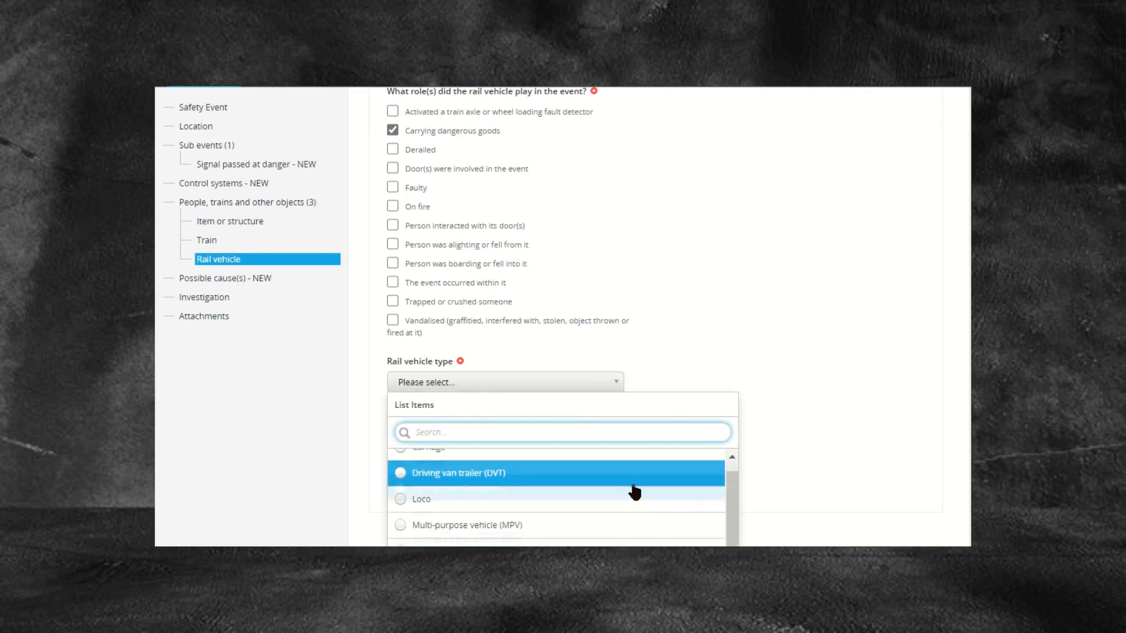
pyautogui.scroll(-3, 635, 492)
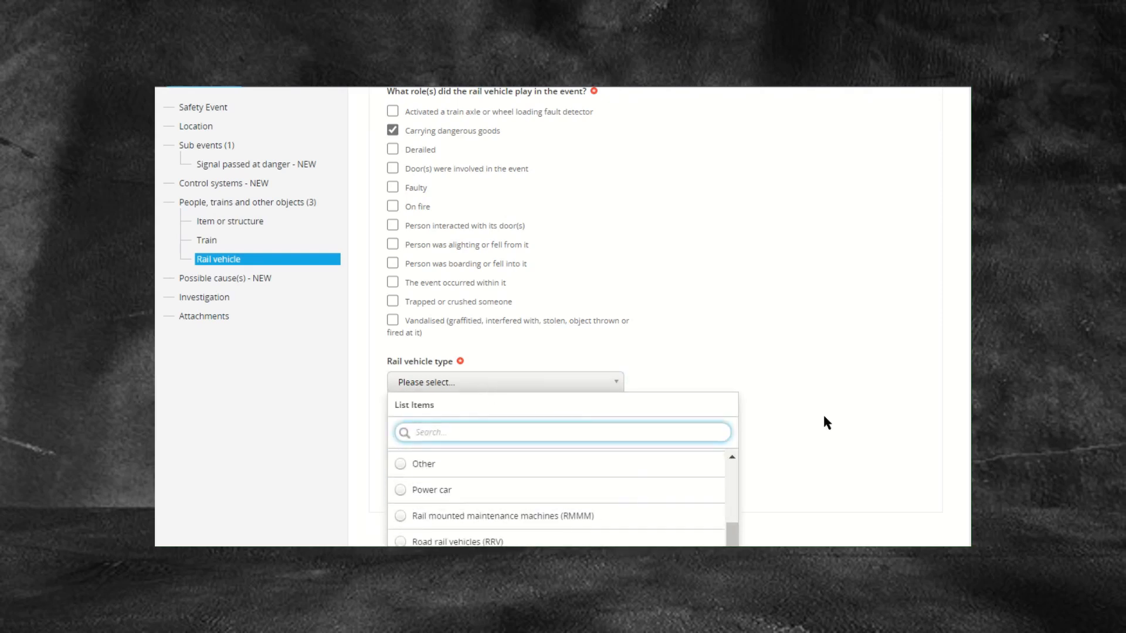
pyautogui.click(830, 351)
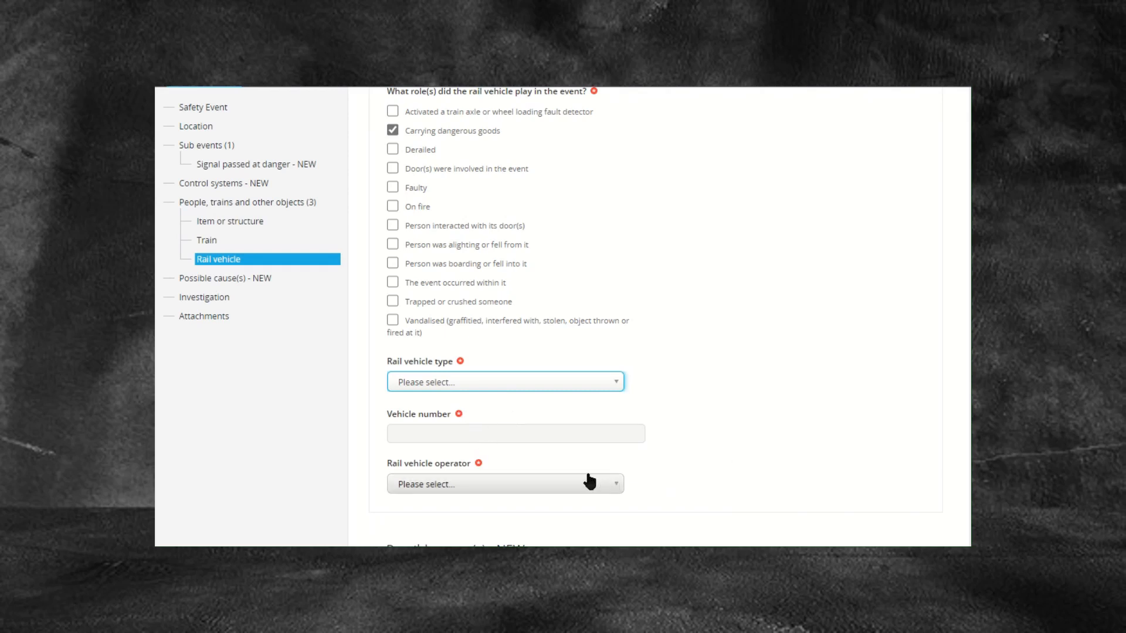
pyautogui.click(614, 490)
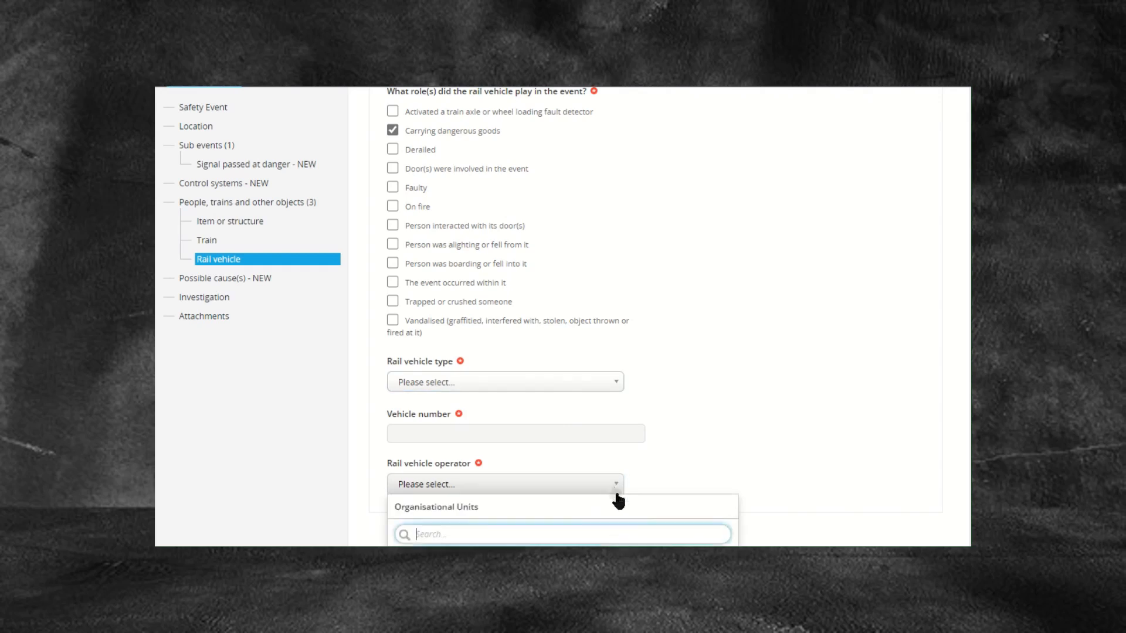
pyautogui.scroll(-3, 719, 465)
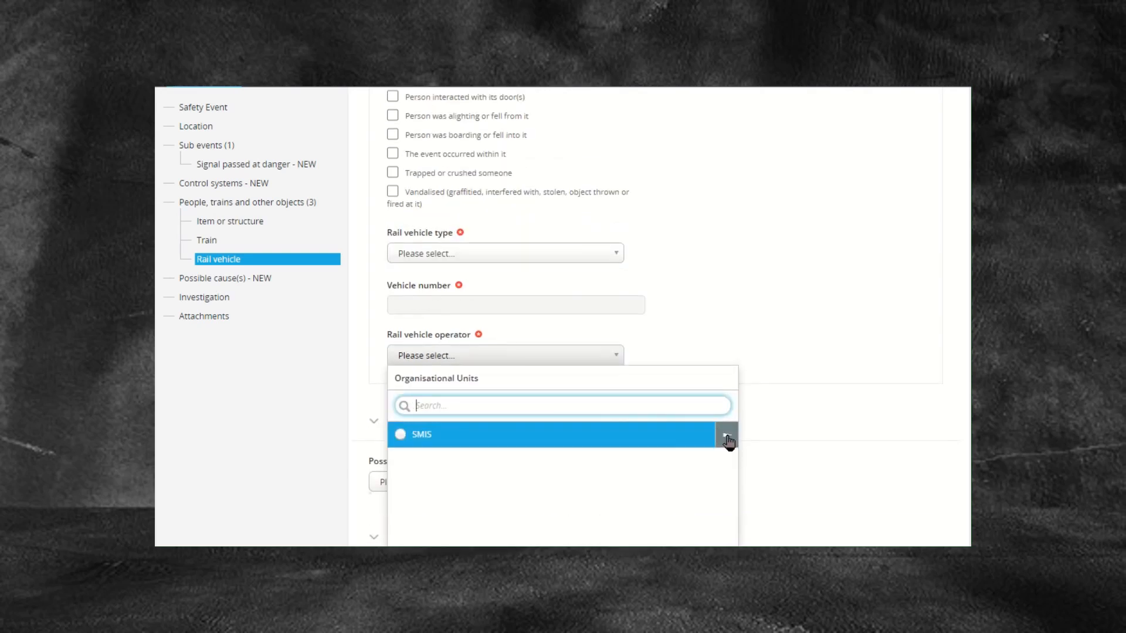
pyautogui.click(722, 435)
pyautogui.scroll(-1, 584, 496)
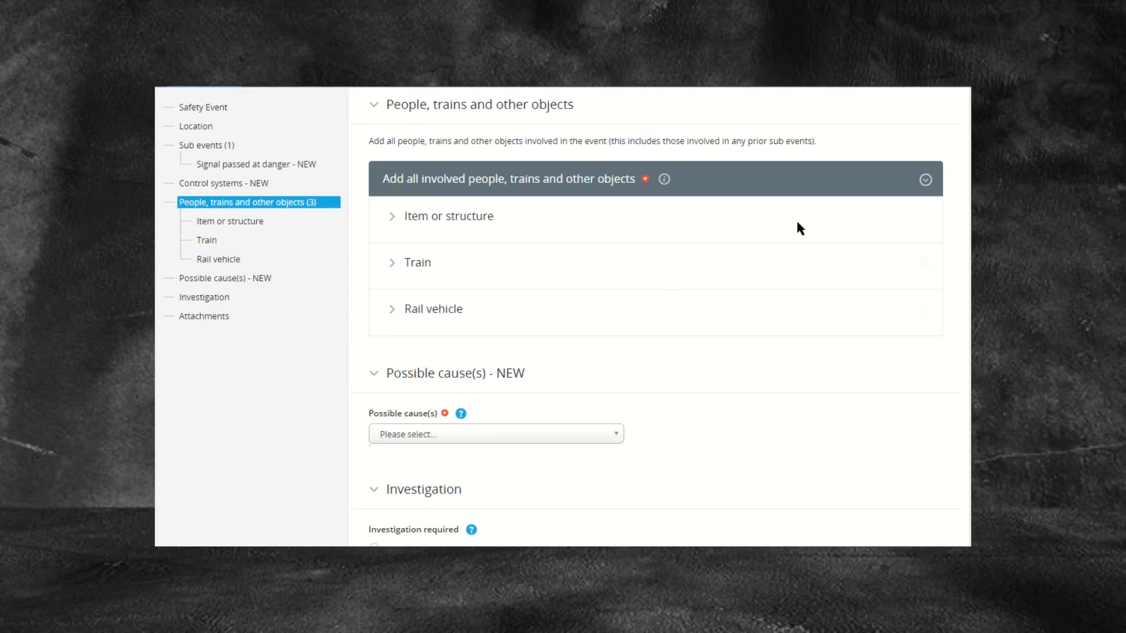
# Add a new Dangerous good to the event and give it the role Being transported.
pyautogui.click(931, 178)
pyautogui.scroll(-1, 882, 274)
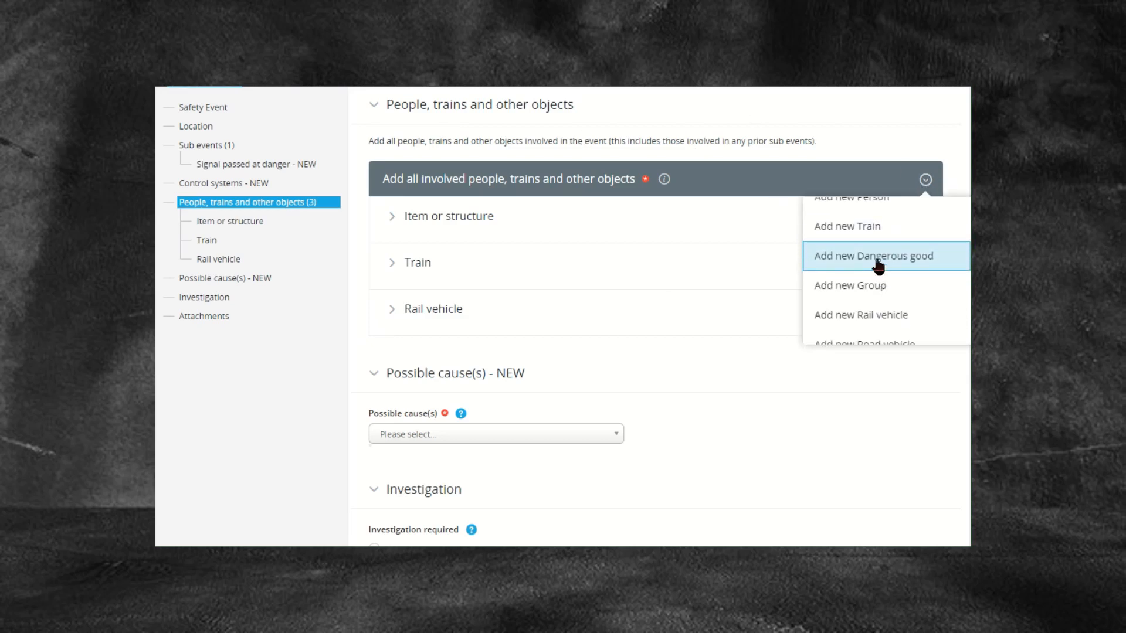
pyautogui.click(878, 265)
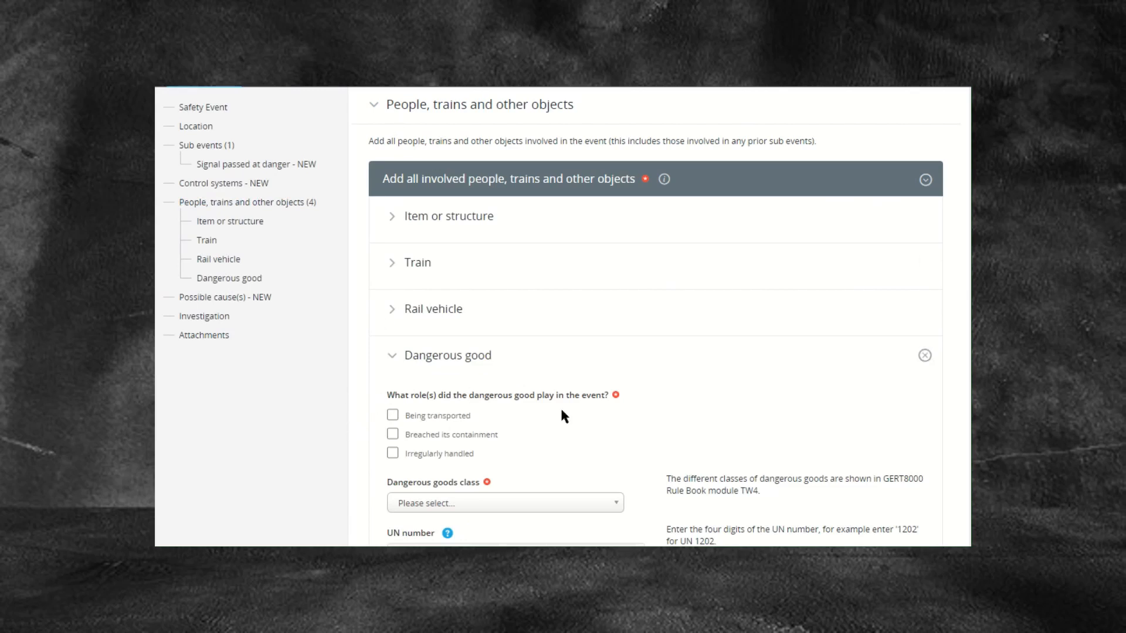
pyautogui.scroll(-1, 567, 405)
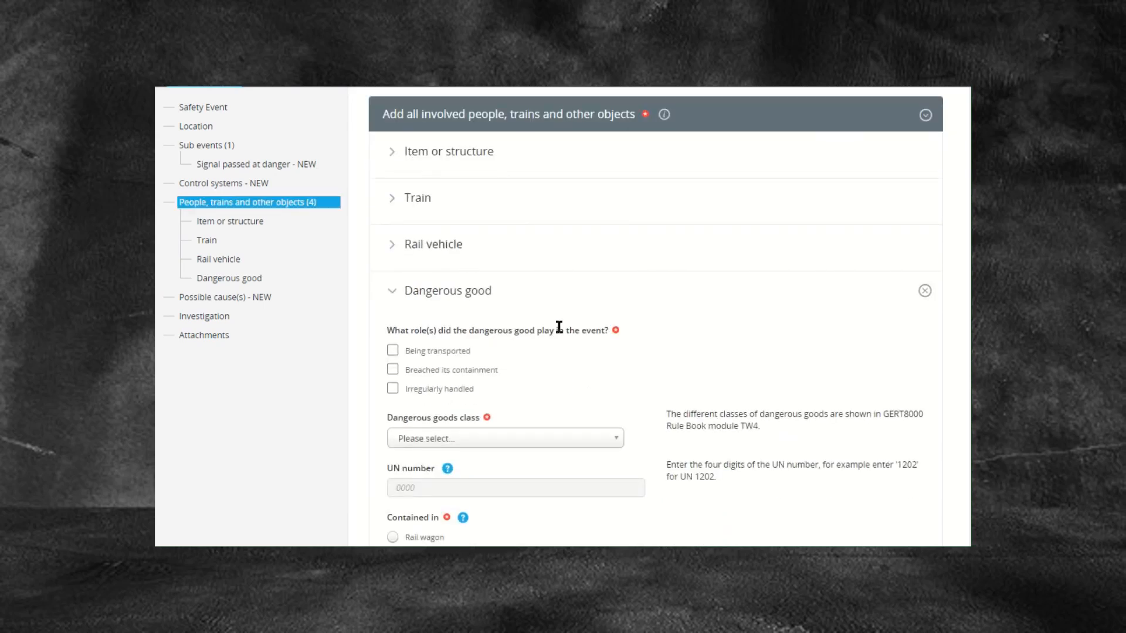
pyautogui.click(390, 349)
# Examine the dangerous good's remaining fields, from goods class, UN number and containment to packing group, risk ranking and Affected by event.
pyautogui.scroll(-2, 604, 381)
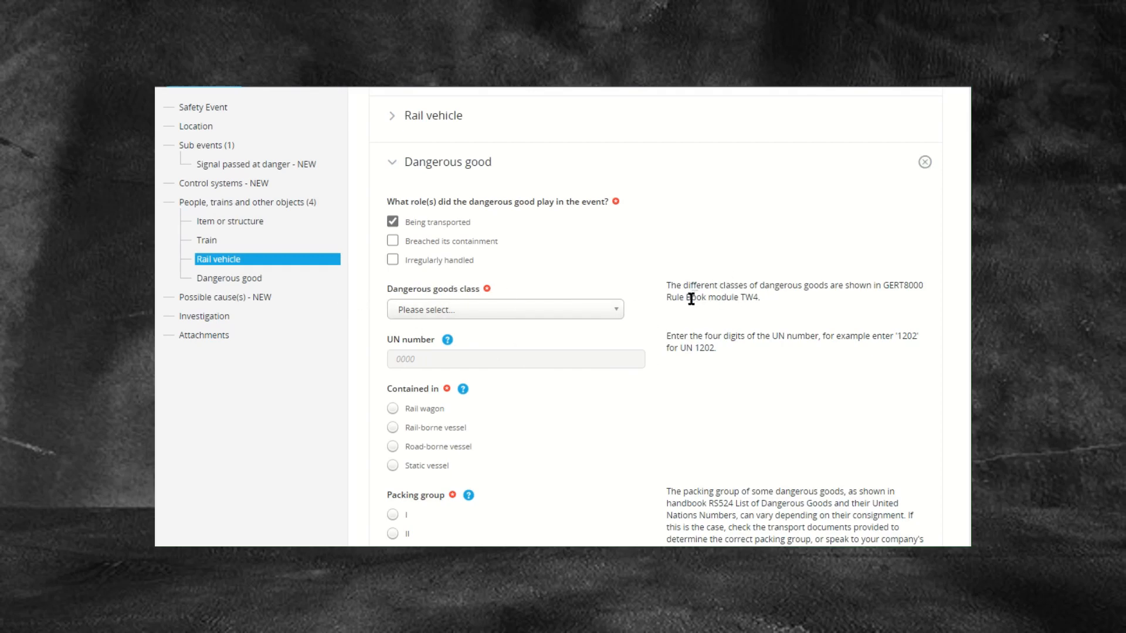
pyautogui.scroll(-2, 615, 419)
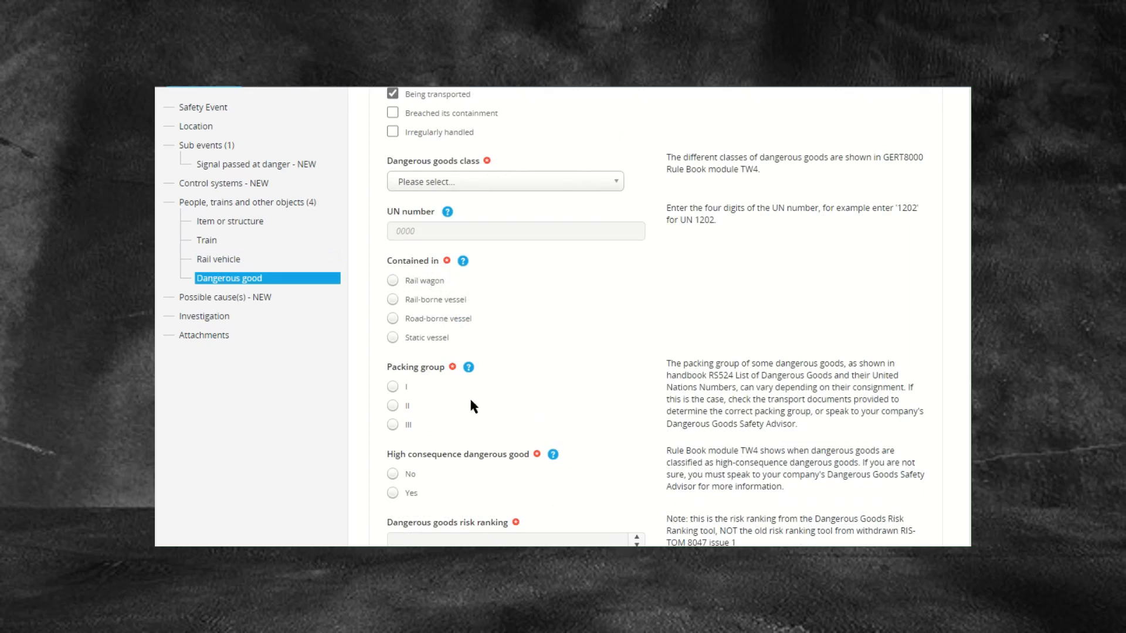
pyautogui.scroll(-1, 595, 487)
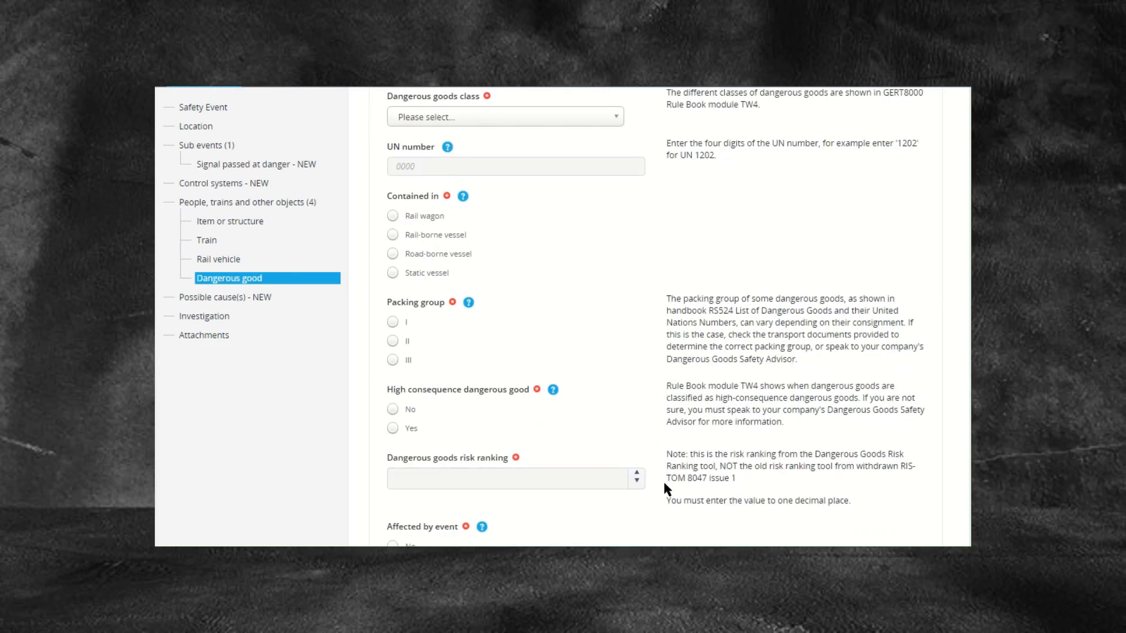
pyautogui.scroll(-2, 738, 478)
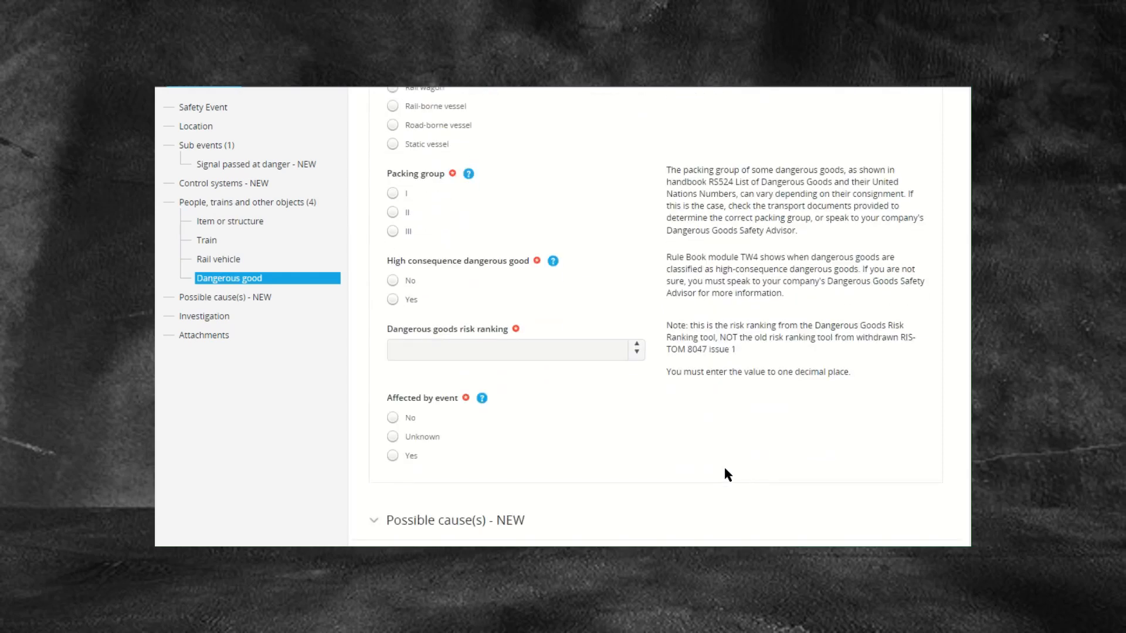
pyautogui.scroll(1, 714, 459)
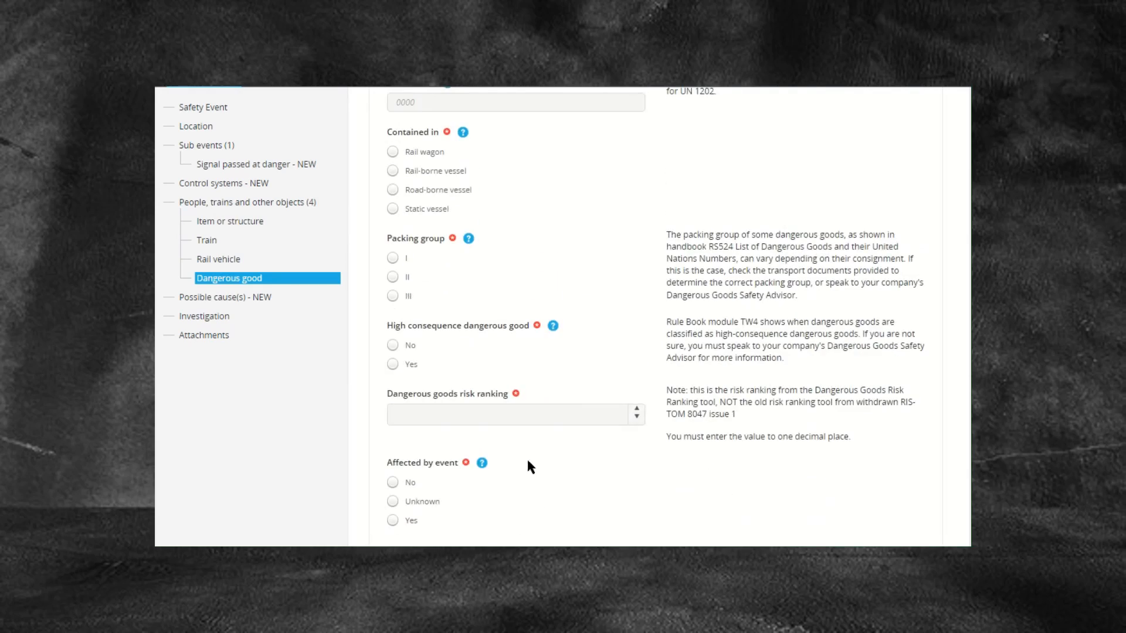